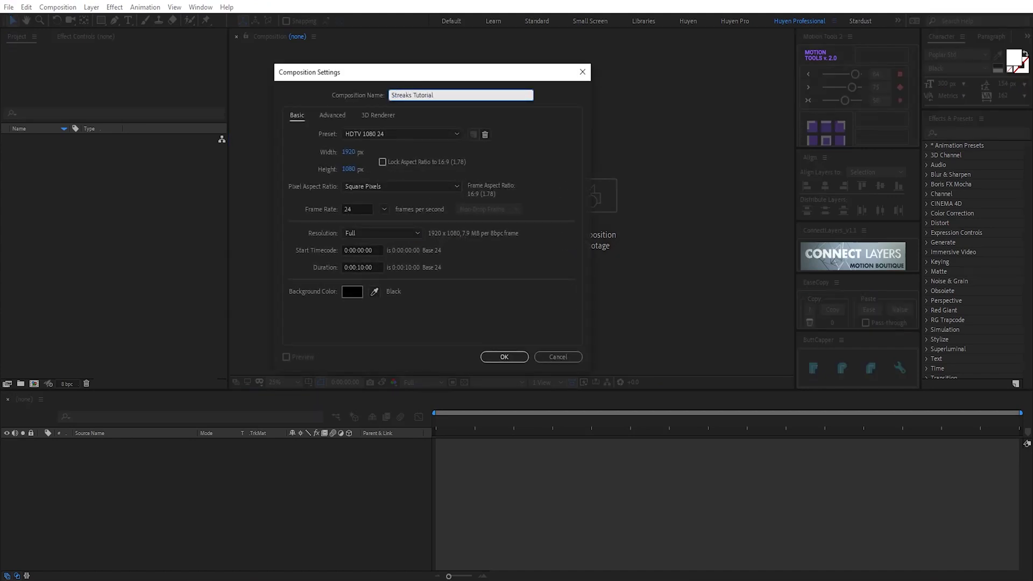
Step: Create the Streaks Tutorial composition at 1920 x 1080 and 24 fps, and add a comp-sized black solid named Particles
left_click(500, 357)
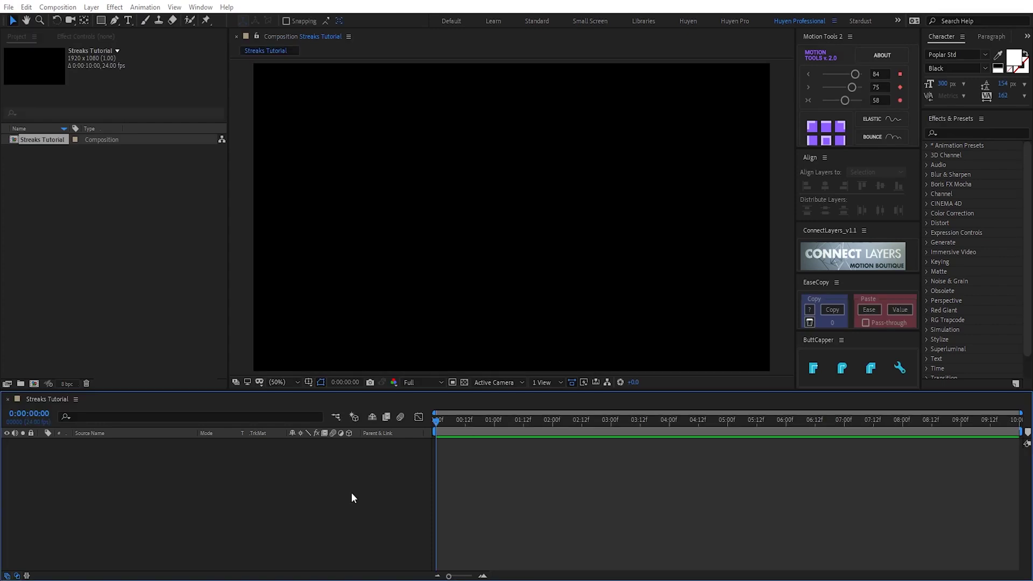
key("ctrl+y")
type("Particles")
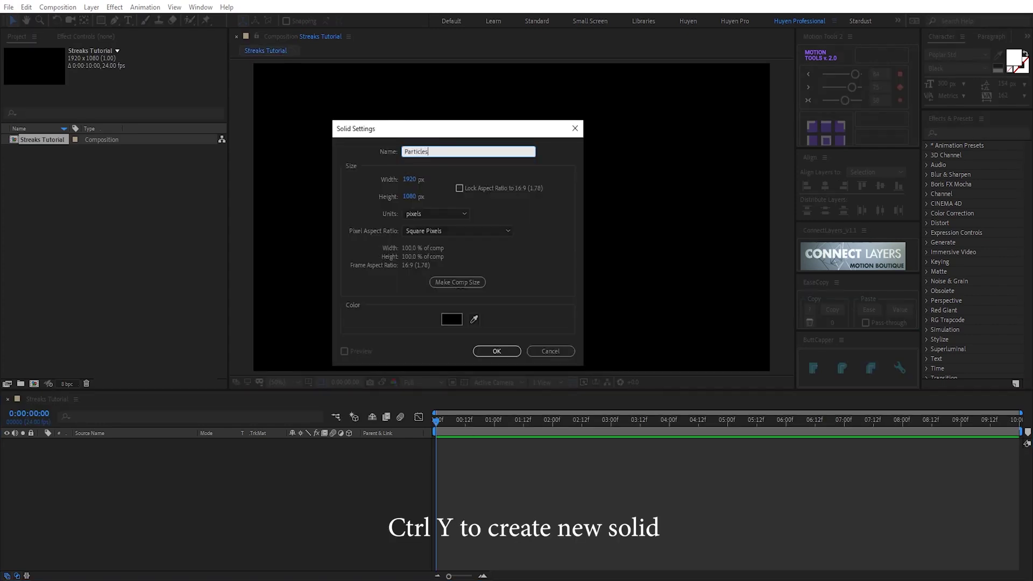
left_click(496, 352)
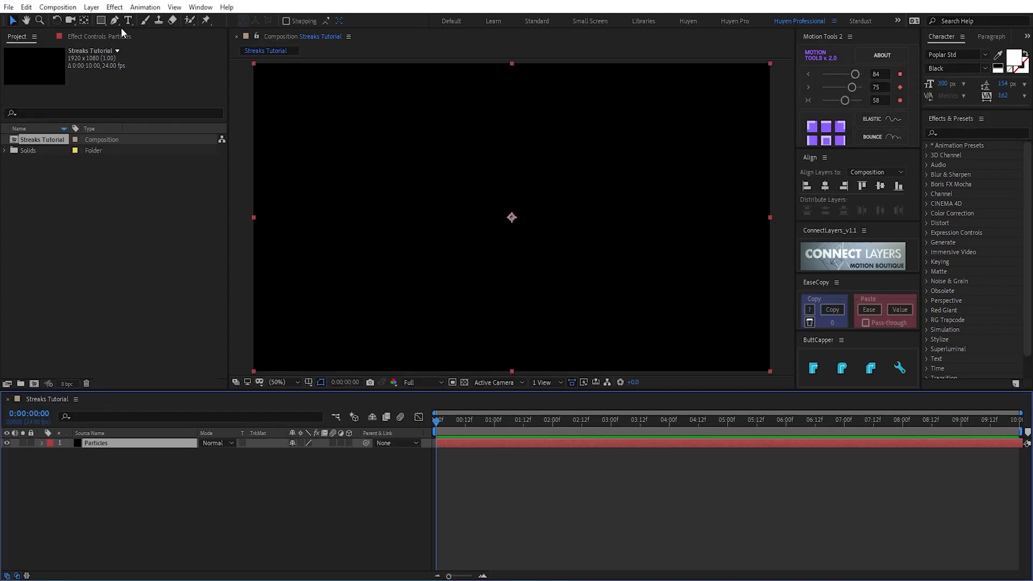
Step: Apply the RG Trapcode Particular effect to the Particles solid and open its Designer
left_click(114, 7)
mouse_move(245, 262)
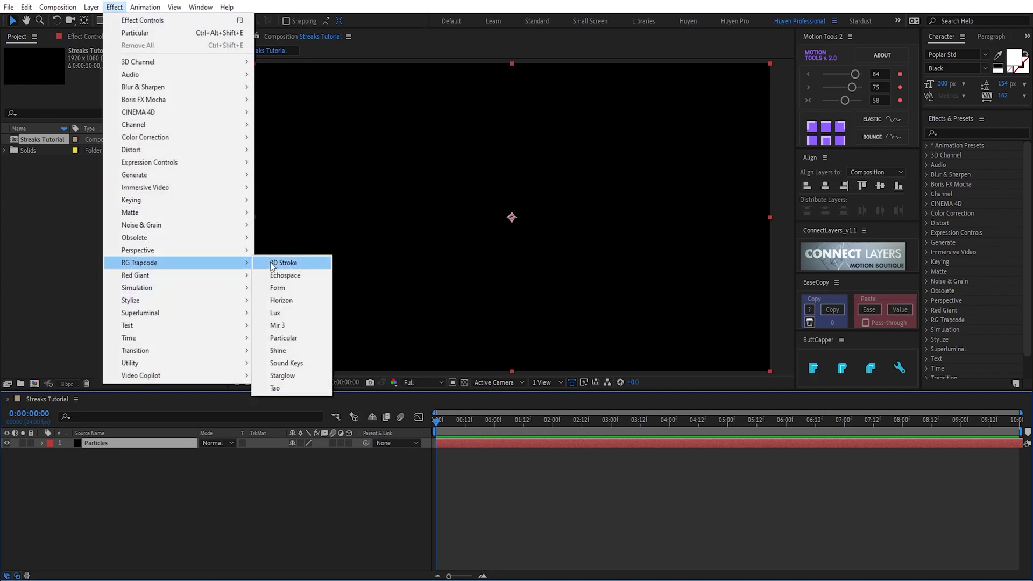
left_click(283, 337)
left_click(450, 420)
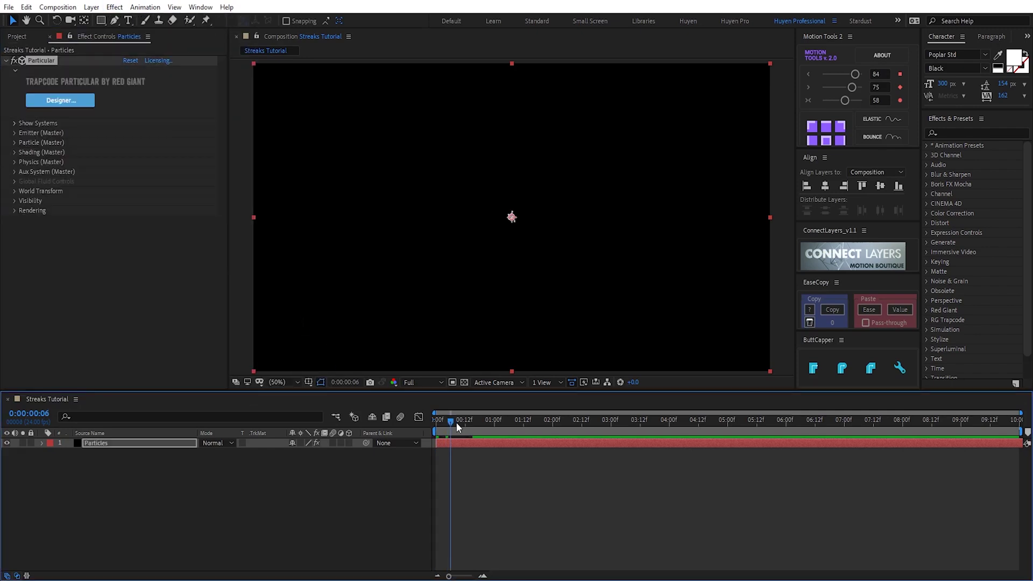
key("space")
left_click(70, 100)
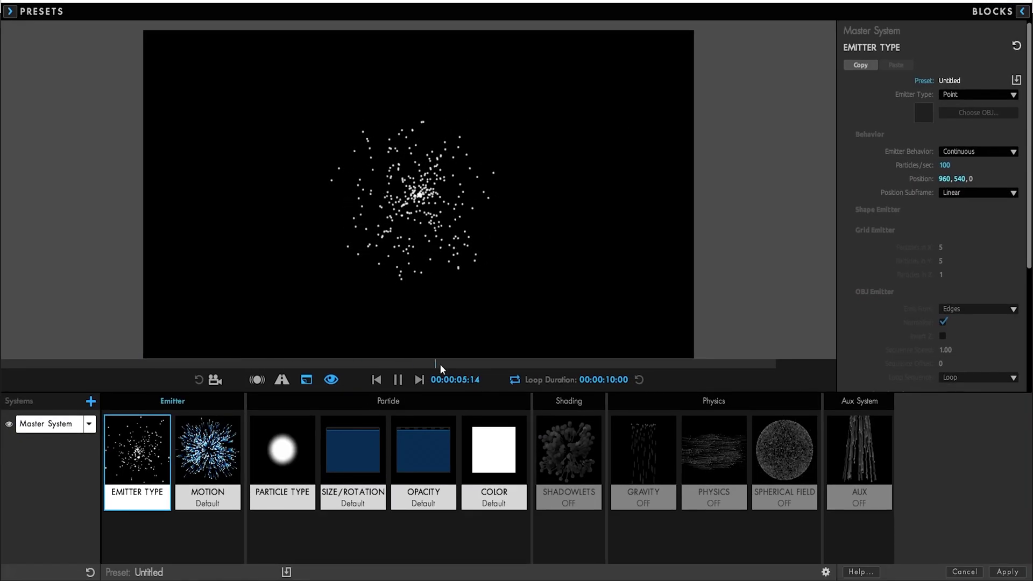
Step: Set the emitter motion to Directional with a Y rotation of 89° and a direction spread of 4%
scroll(950, 341, "down", 3)
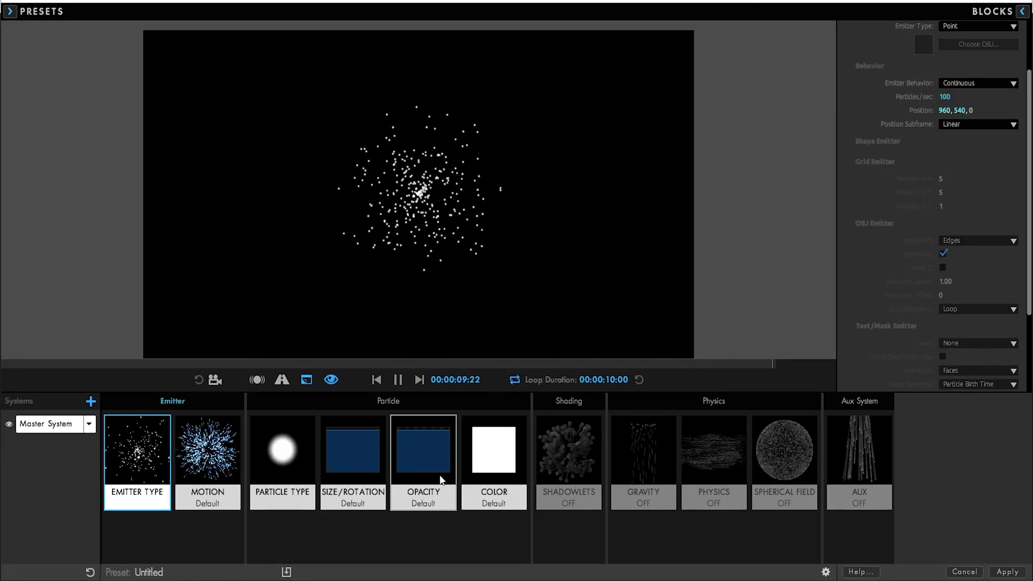
left_click(211, 467)
left_click(957, 96)
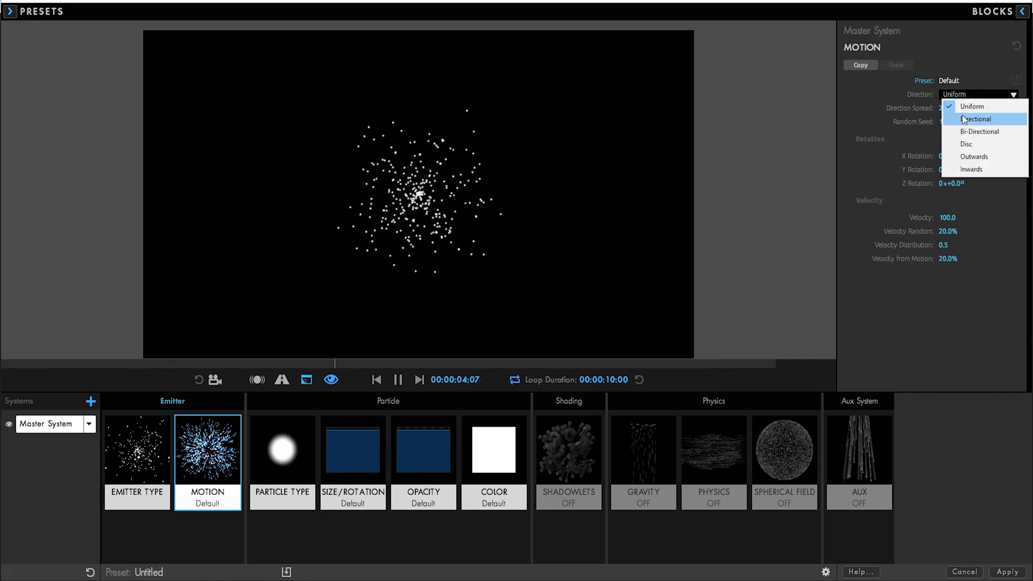
left_click(955, 117)
left_click_drag(951, 169, 1007, 170)
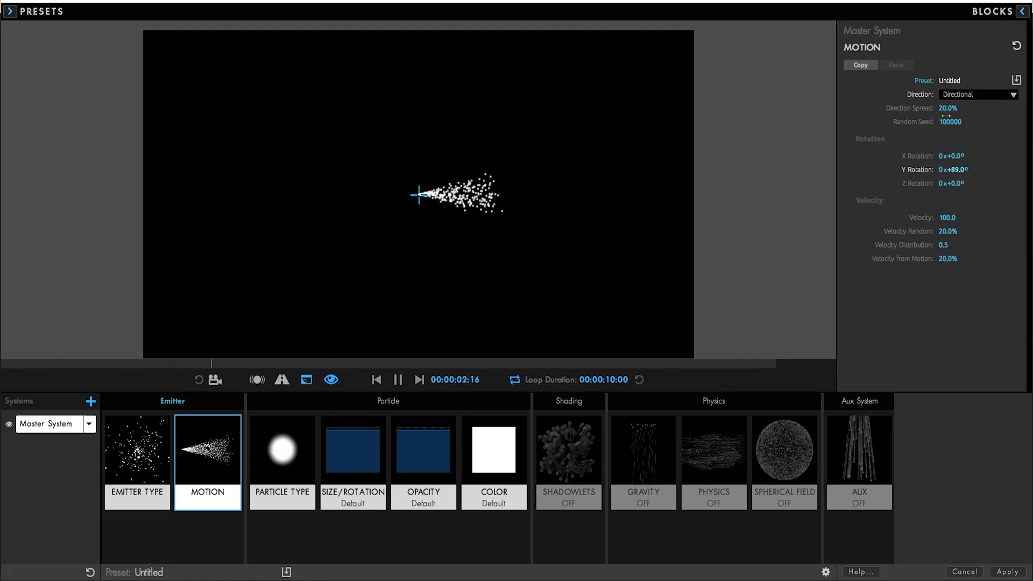
left_click_drag(948, 109, 940, 108)
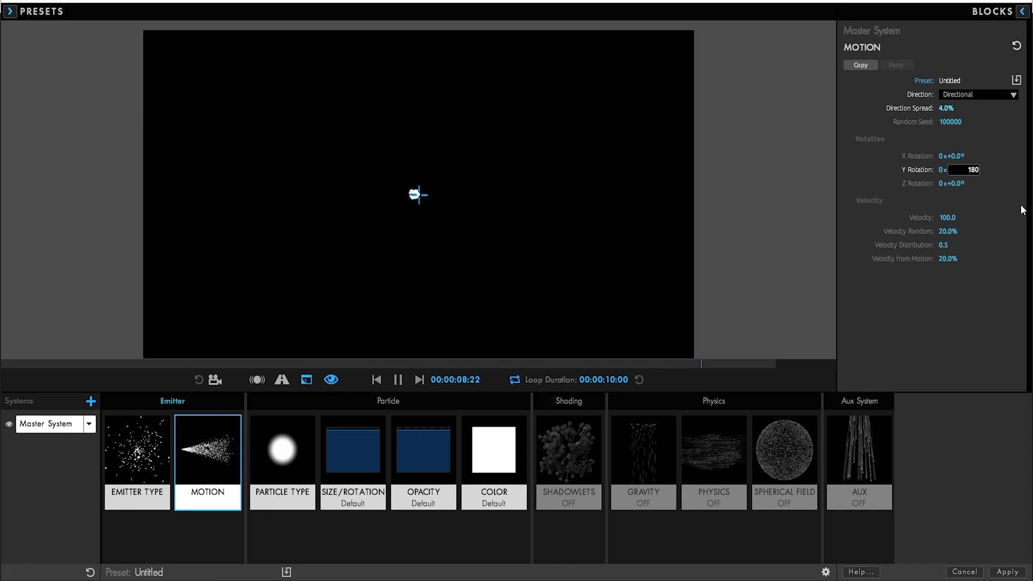
Step: Set the emitter's Y rotation to 180° and its velocity to 6500
key("Tab")
key("Tab")
key("Tab")
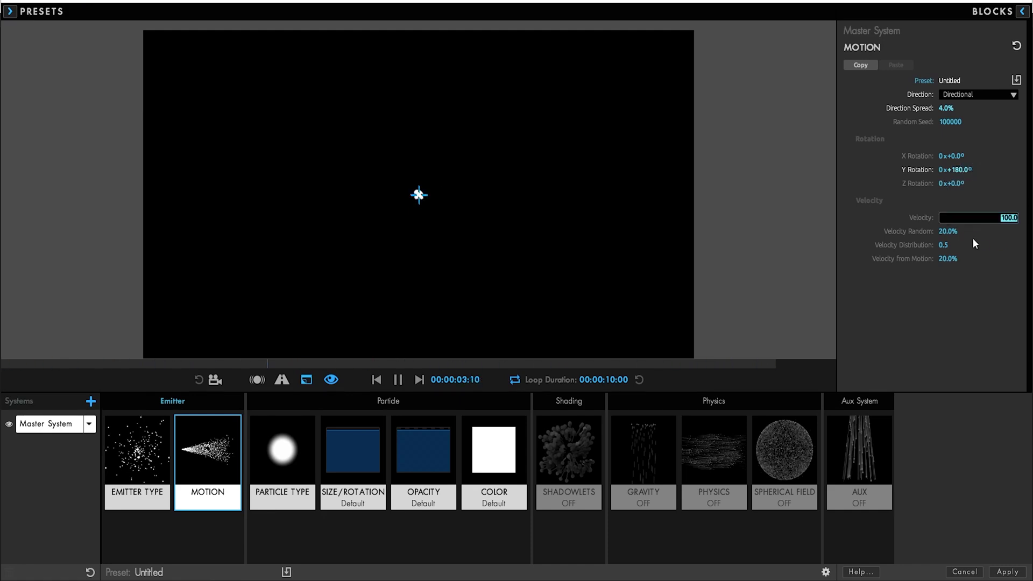
type("6500")
key("Return")
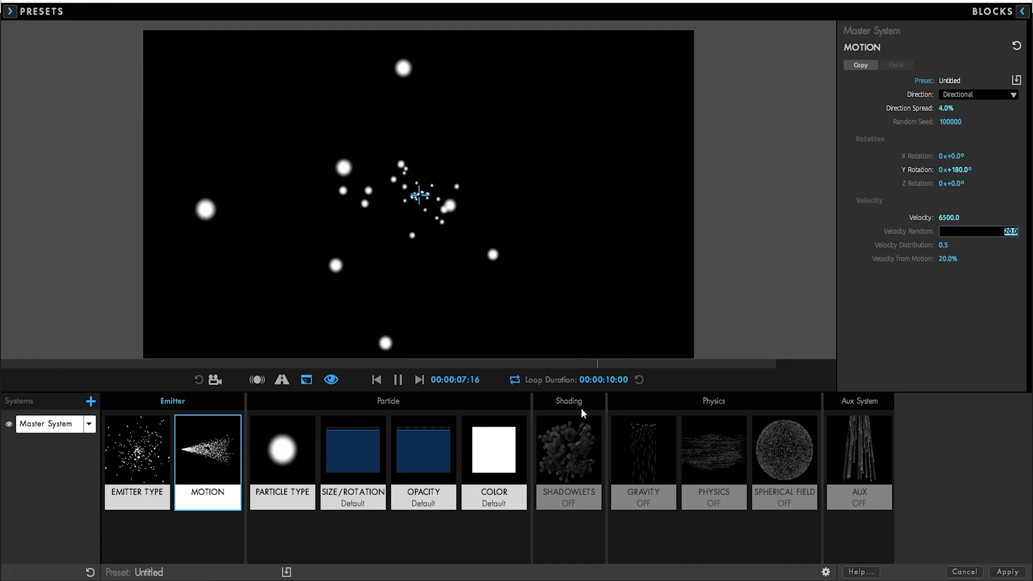
Step: Set the particle type's Life Random to 30%
left_click(279, 458)
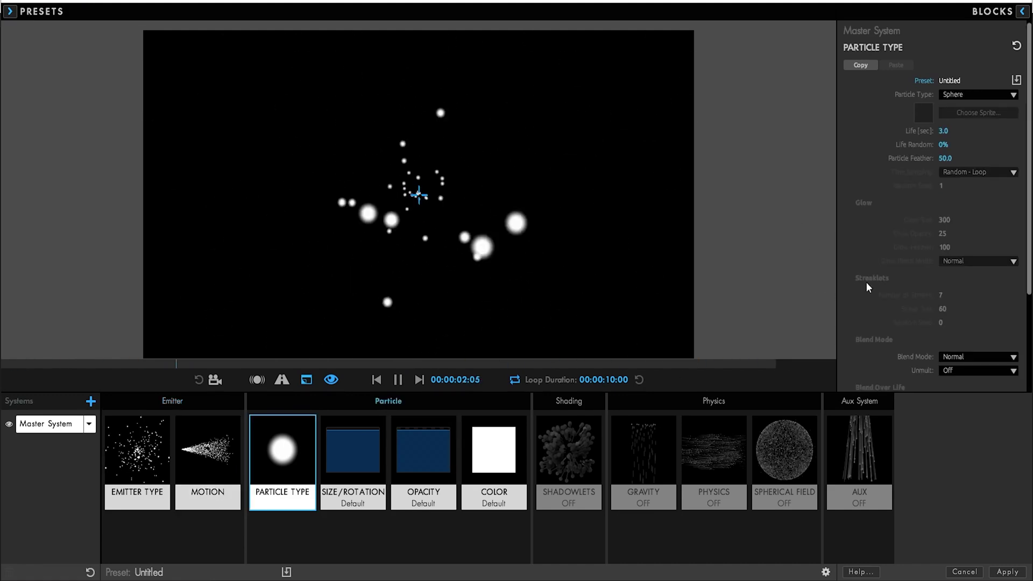
left_click(943, 144)
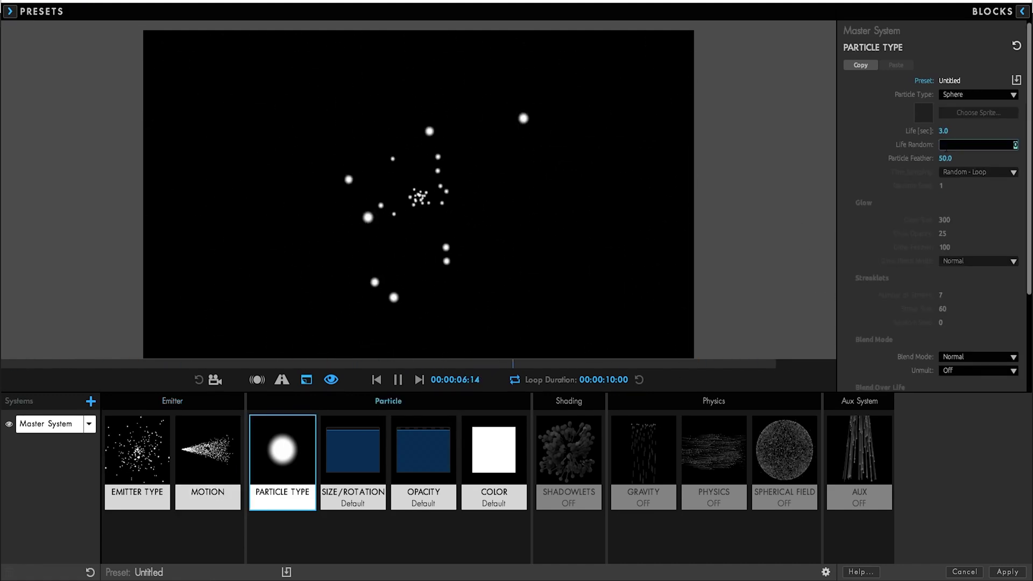
key("Return")
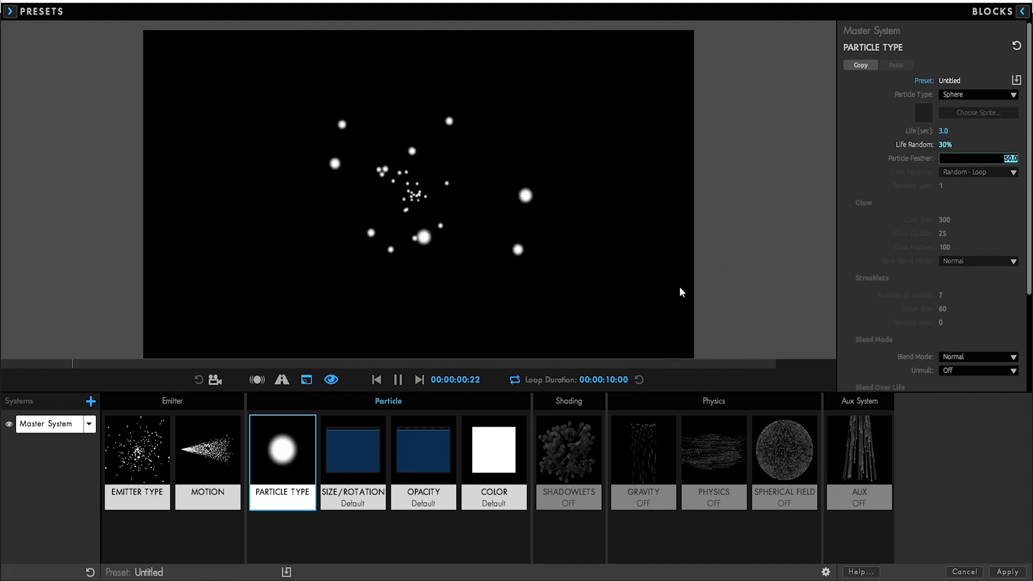
Step: Set the particle color to Over Life and remove the green and blue stops from the rainbow gradient
left_click(353, 457)
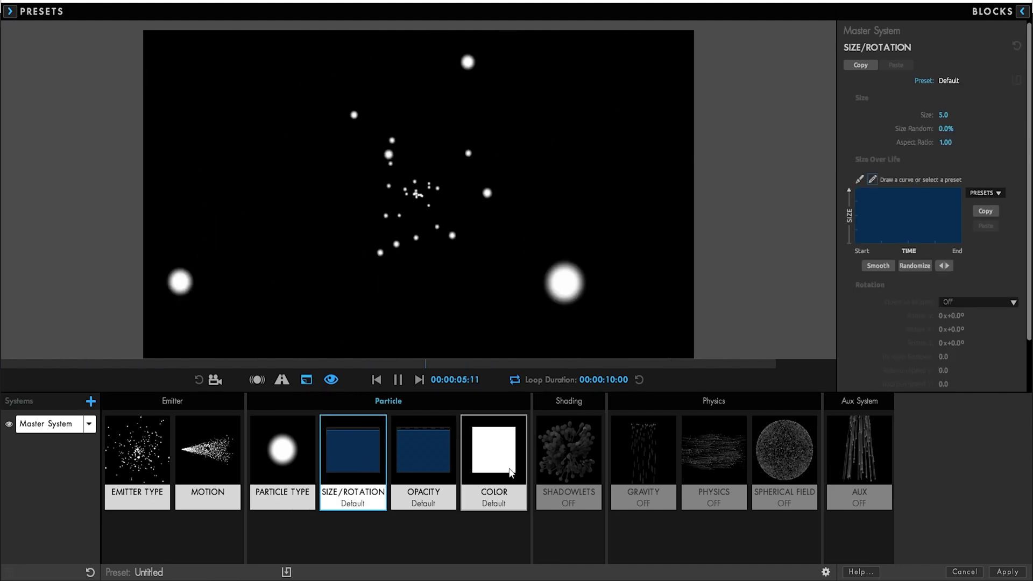
left_click(494, 457)
left_click(968, 114)
left_click(952, 139)
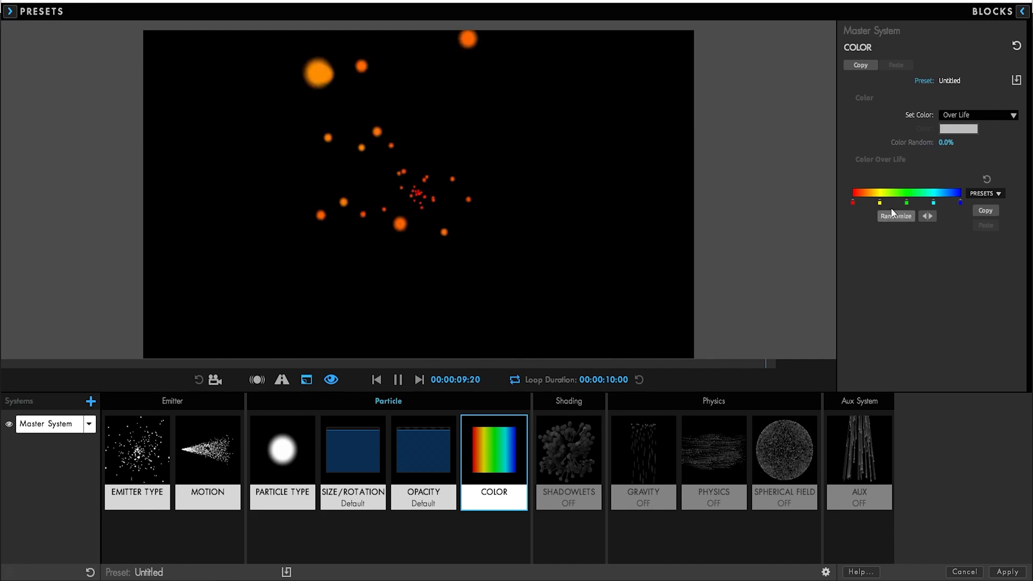
left_click_drag(909, 205, 902, 305)
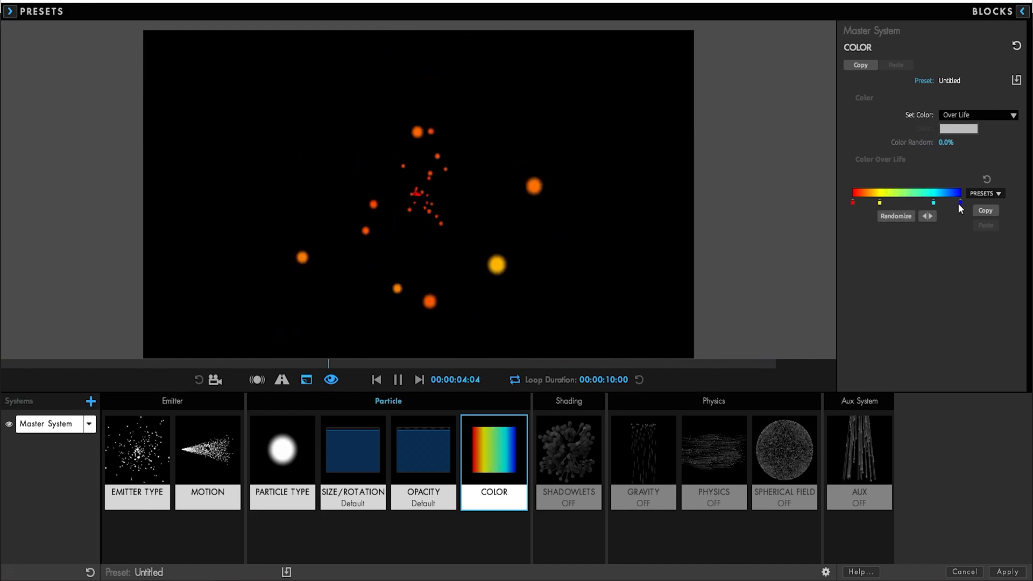
left_click_drag(960, 203, 915, 258)
Step: Shift the gradient's yellow and cyan stops close to the red start, and give the particles a fade-in, fade-out opacity-over-life curve
left_click_drag(880, 204, 863, 202)
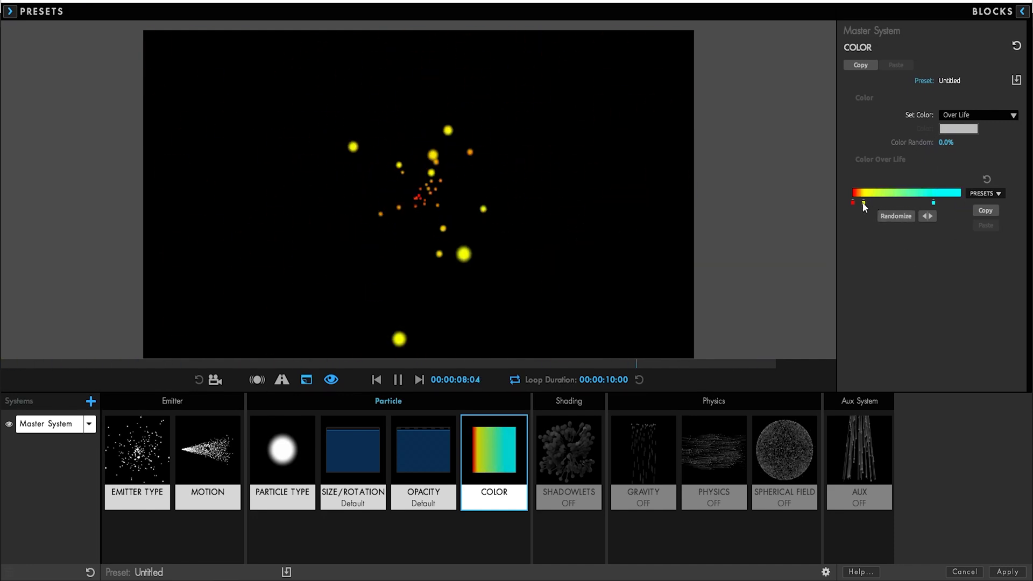
left_click_drag(933, 203, 879, 202)
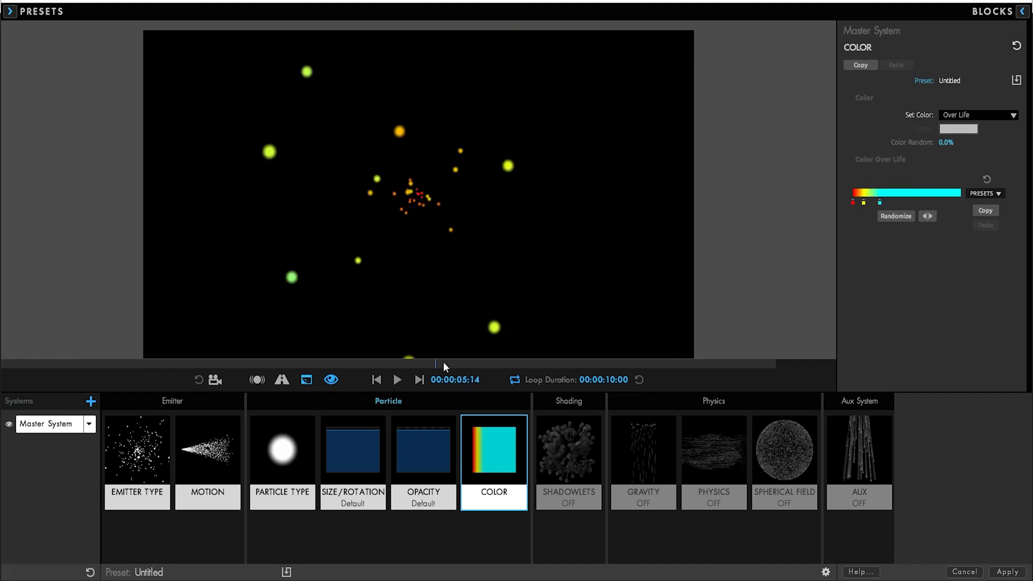
key("space")
left_click(399, 380)
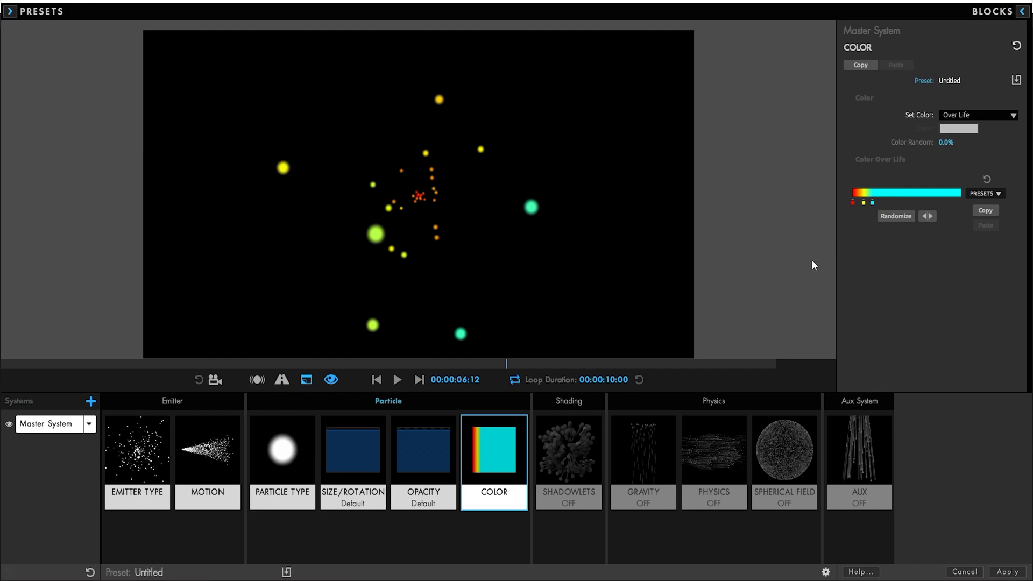
left_click_drag(862, 205, 861, 206)
left_click(451, 486)
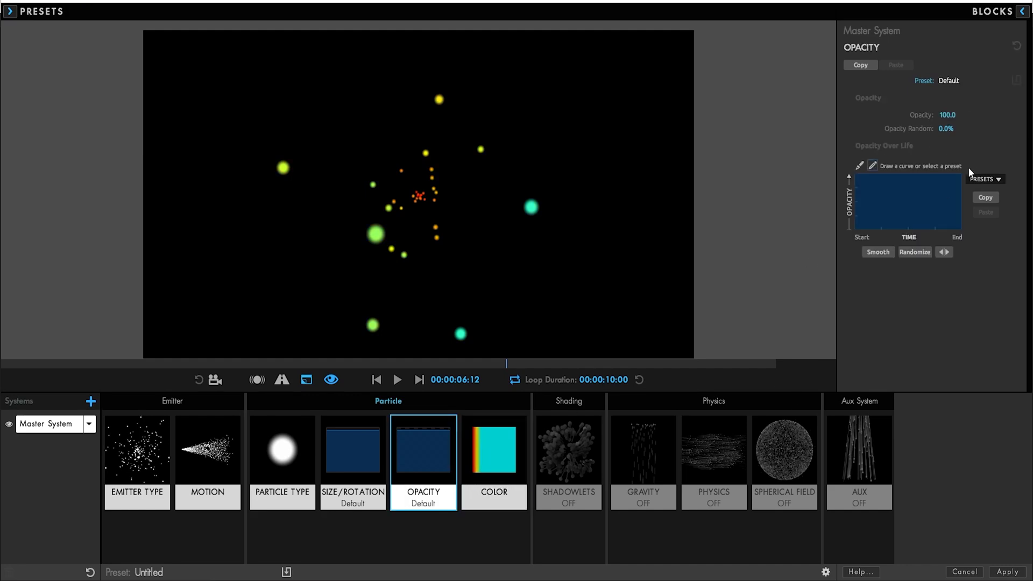
Step: Turn on the Aux System with Continuously emission and set its Particles/Sec to 576
left_click(840, 474)
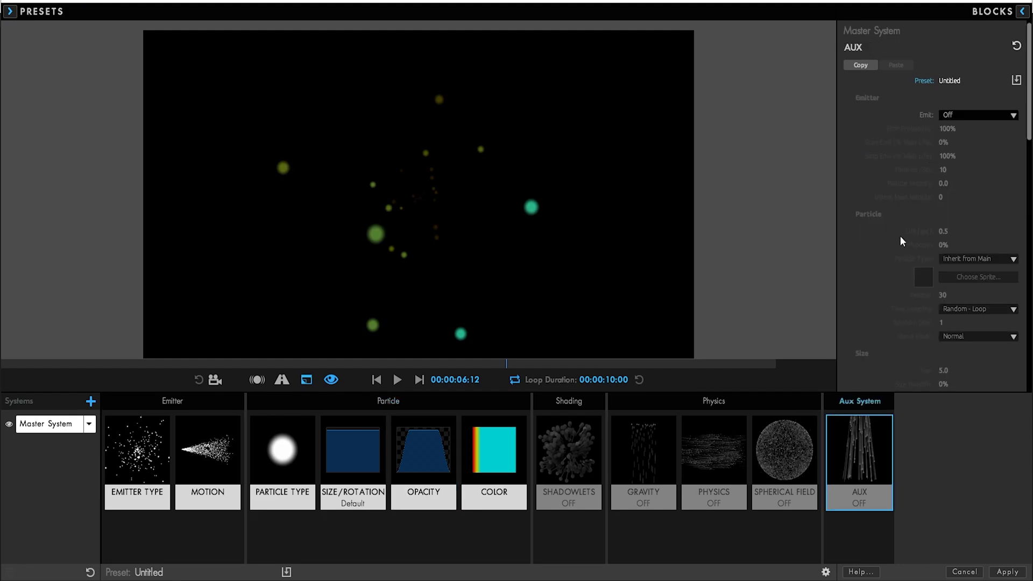
left_click(960, 115)
left_click(963, 152)
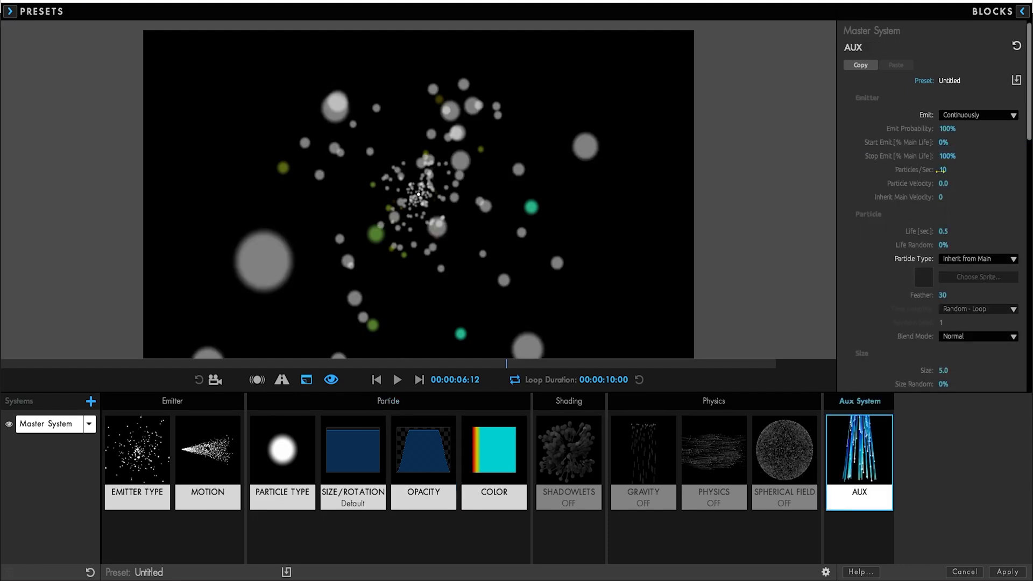
left_click_drag(939, 170, 1032, 170)
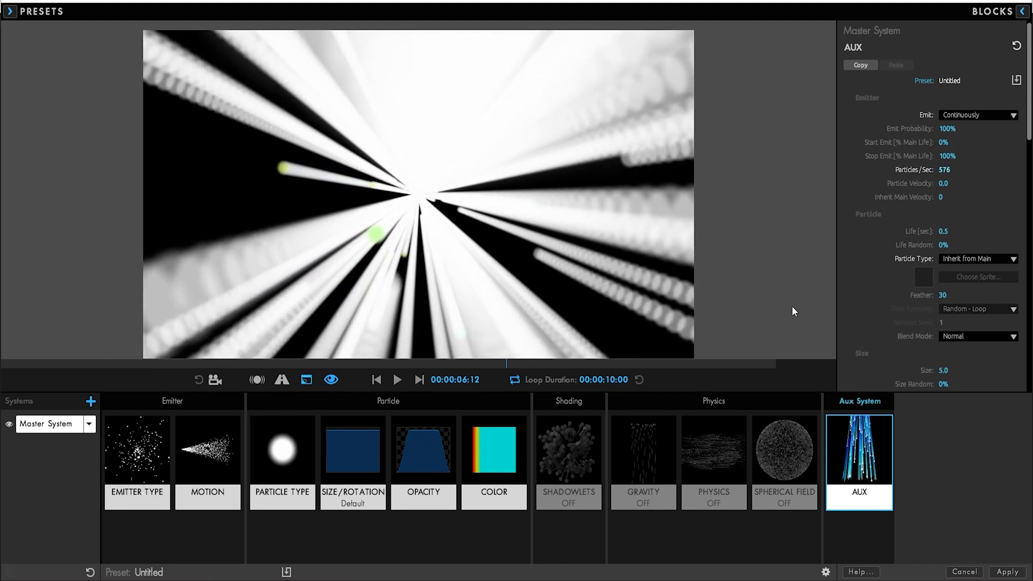
Step: Set the aux particle size to 4, apply the linearly decreasing size-over-life preset, and preview the tapered streaks
scroll(898, 319, "down", 2)
left_click(944, 326)
type("4")
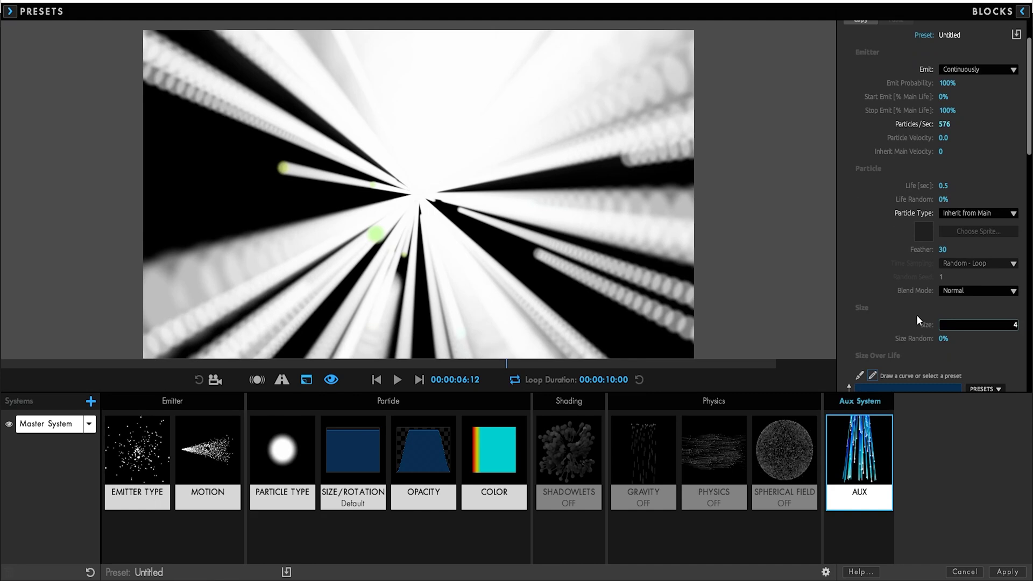
key("Tab")
scroll(950, 367, "down", 1)
left_click(980, 365)
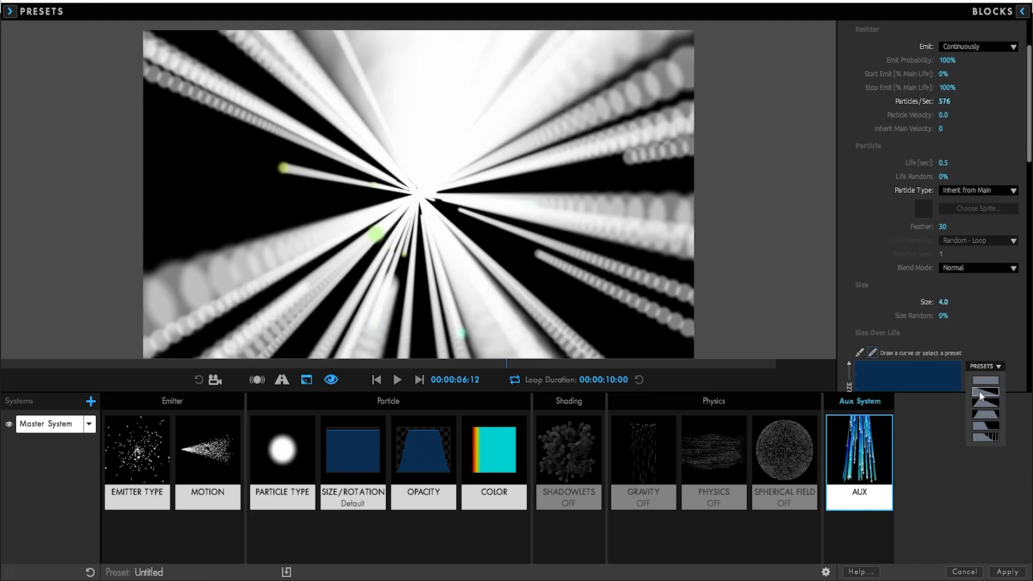
left_click(977, 391)
left_click(418, 379)
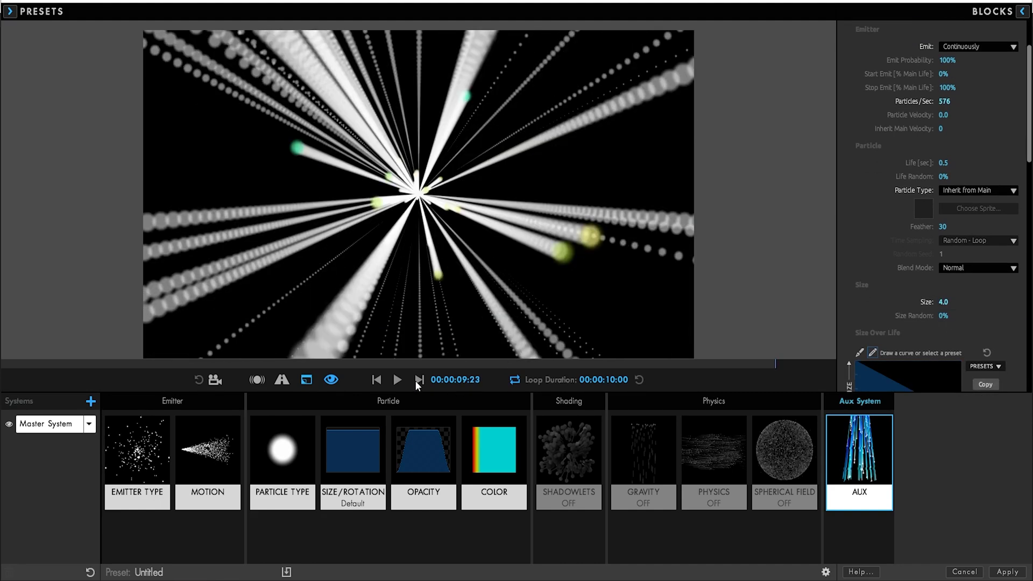
left_click(397, 379)
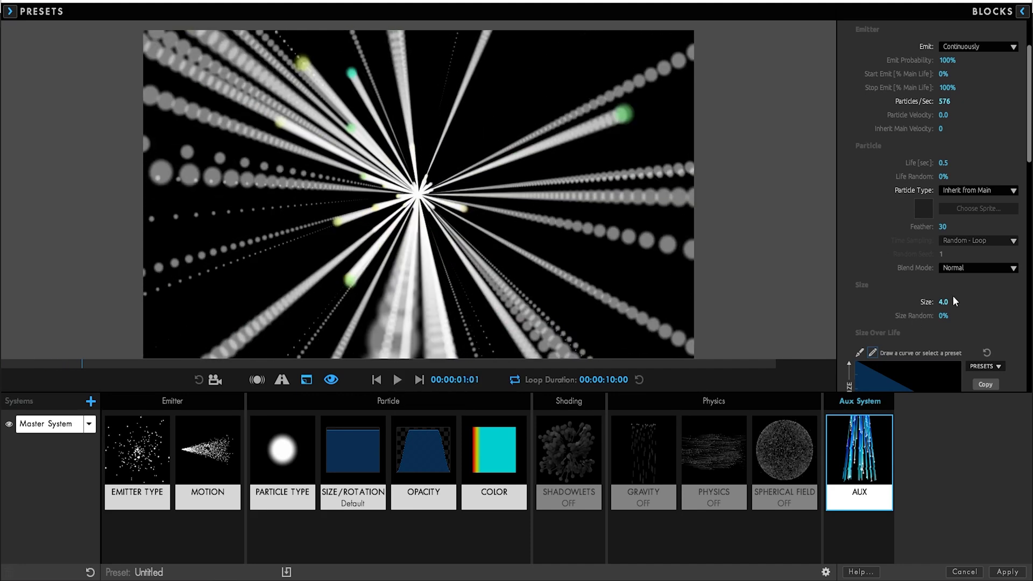
Step: Set the aux particles' Color from Main to 100% and preview the colored streaks
scroll(952, 304, "down", 20)
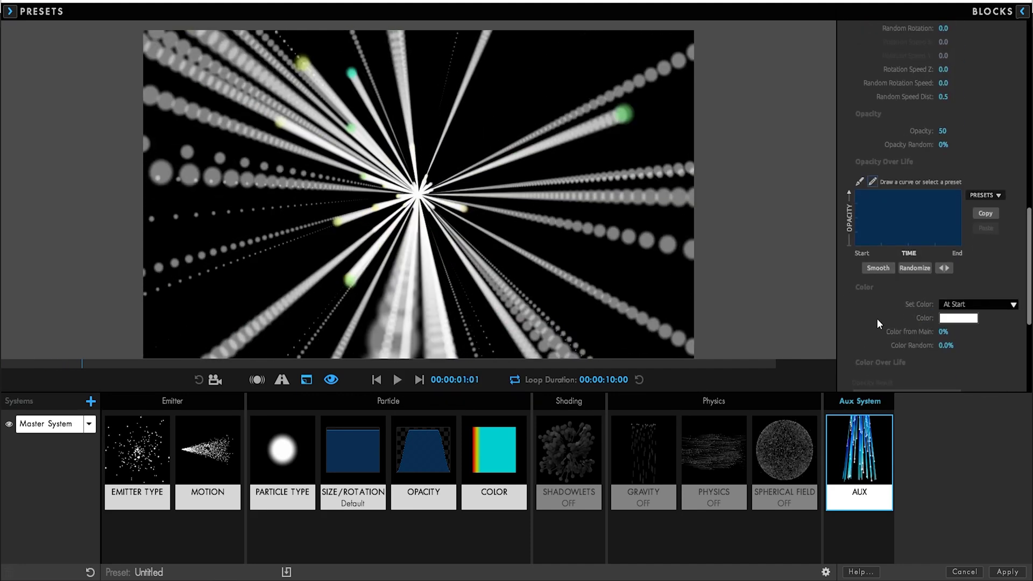
left_click_drag(944, 332, 1001, 332)
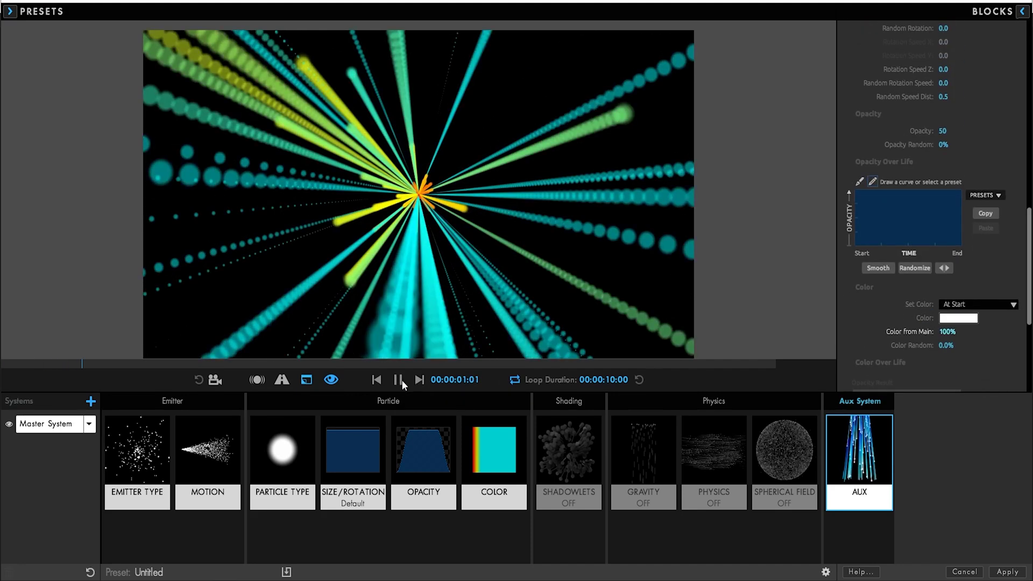
left_click(399, 380)
Step: Fine-tune the main particle gradient by moving its yellow and cyan stops slightly farther from the red start, and preview the streaks
left_click(496, 456)
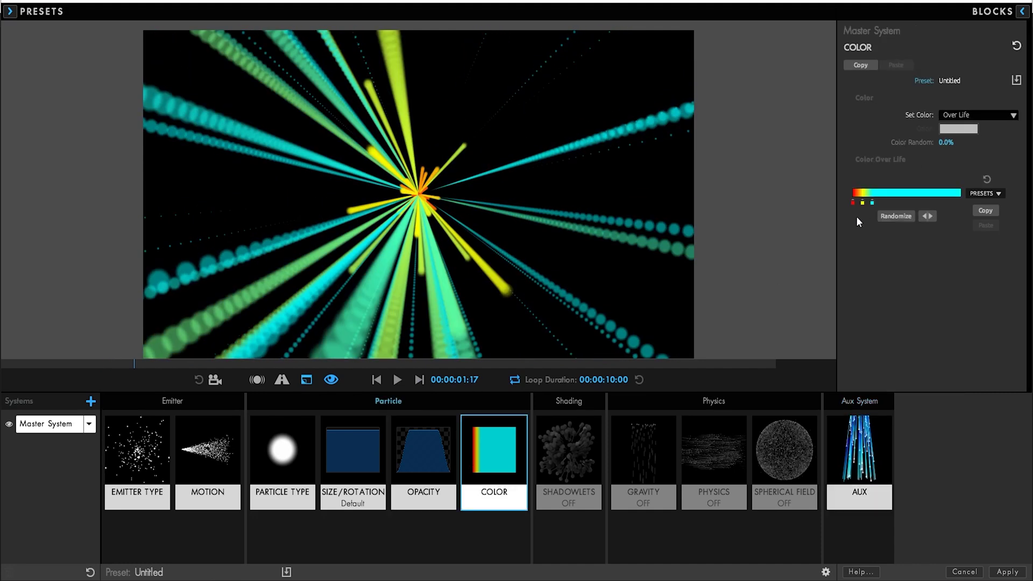
left_click_drag(874, 202, 865, 205)
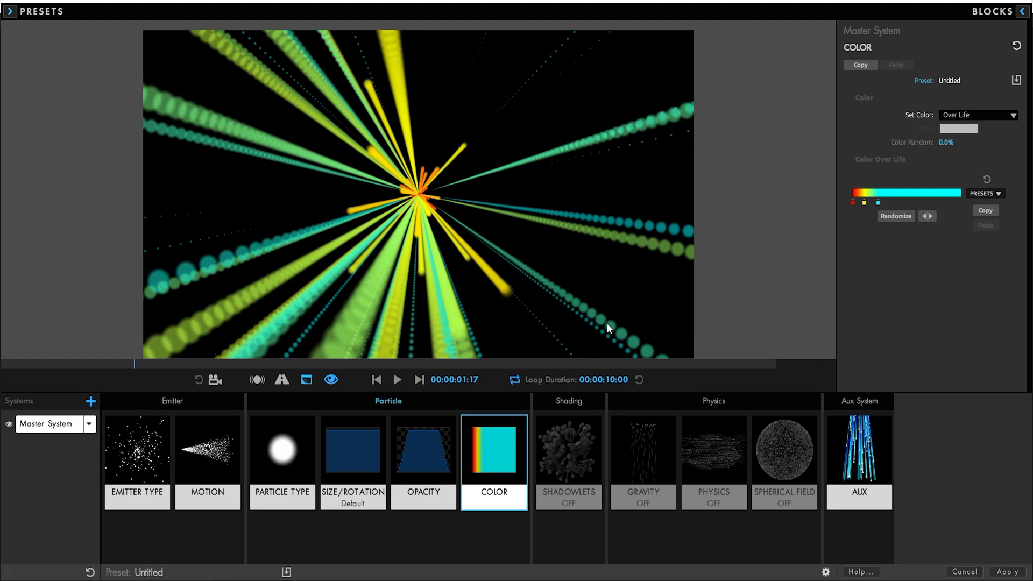
left_click(398, 379)
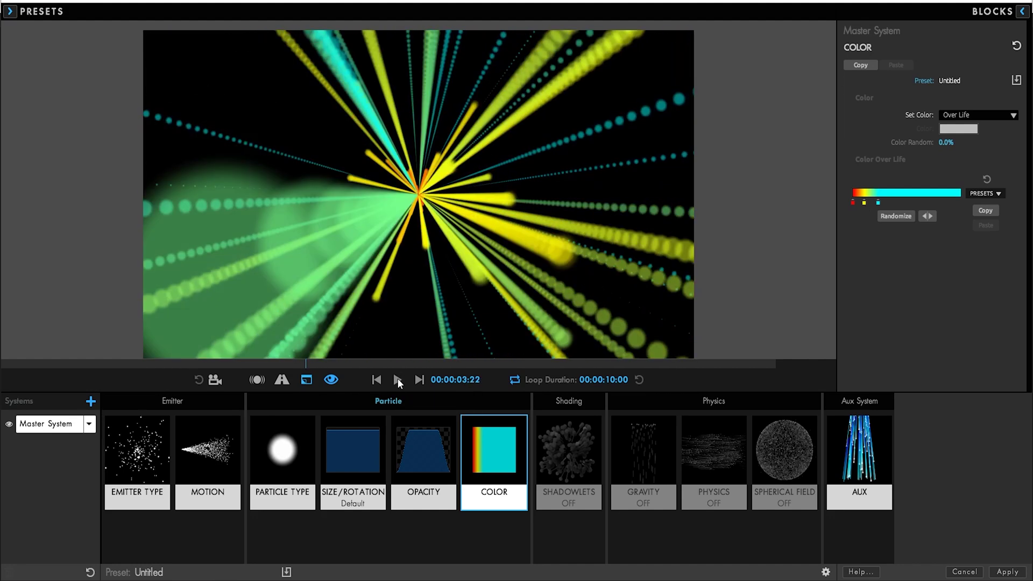
Step: Set the Blend Mode of both the main particles and the aux particles to Screen, and preview the streaks
left_click(306, 471)
left_click(961, 356)
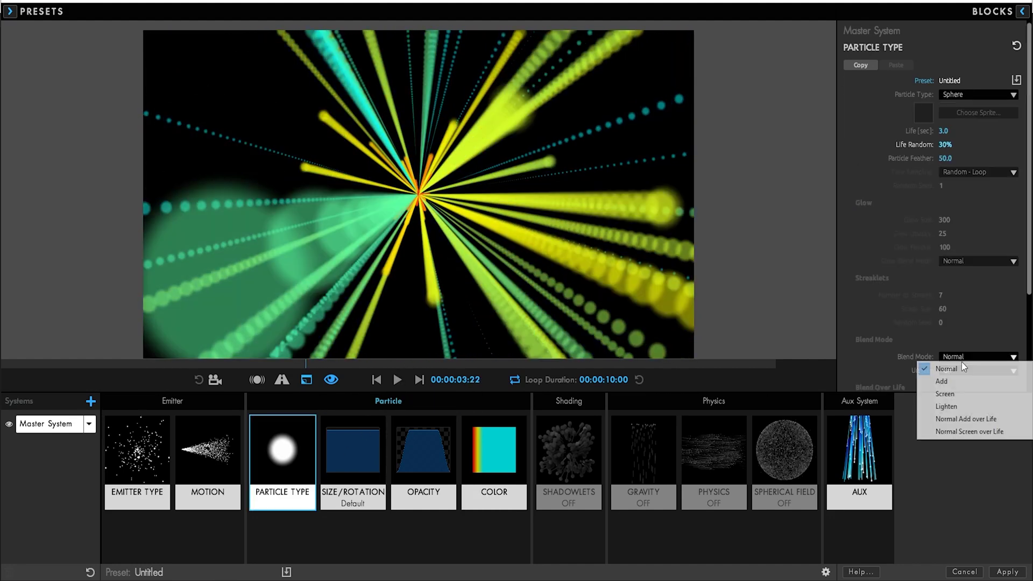
left_click(953, 398)
left_click(859, 452)
left_click(977, 336)
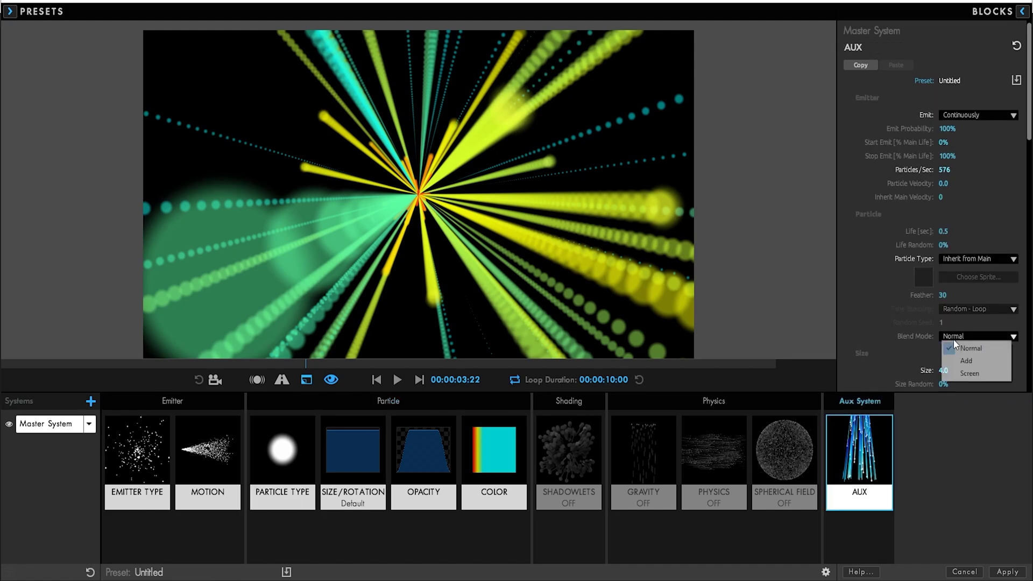
left_click(963, 374)
left_click(397, 380)
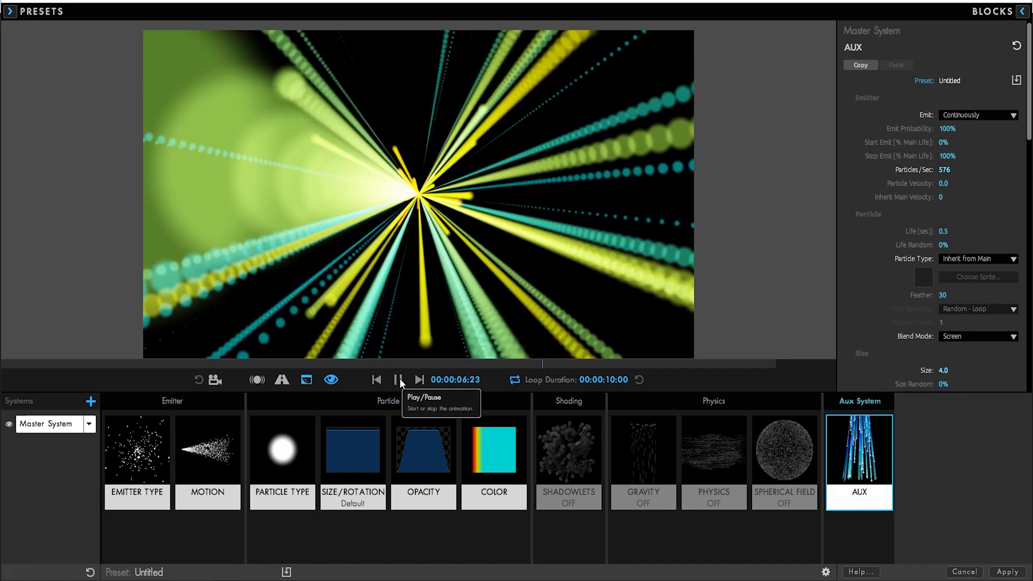
left_click(399, 379)
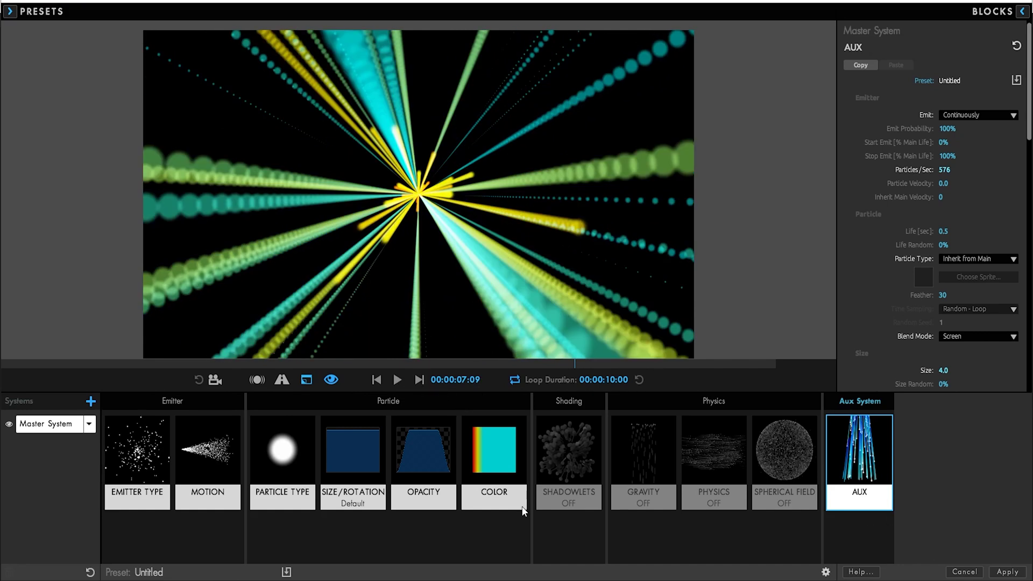
Step: Set the master system's physics Spin Amplitude to 148 and Spin Frequency to 10, and preview the curving streaks
left_click(731, 468)
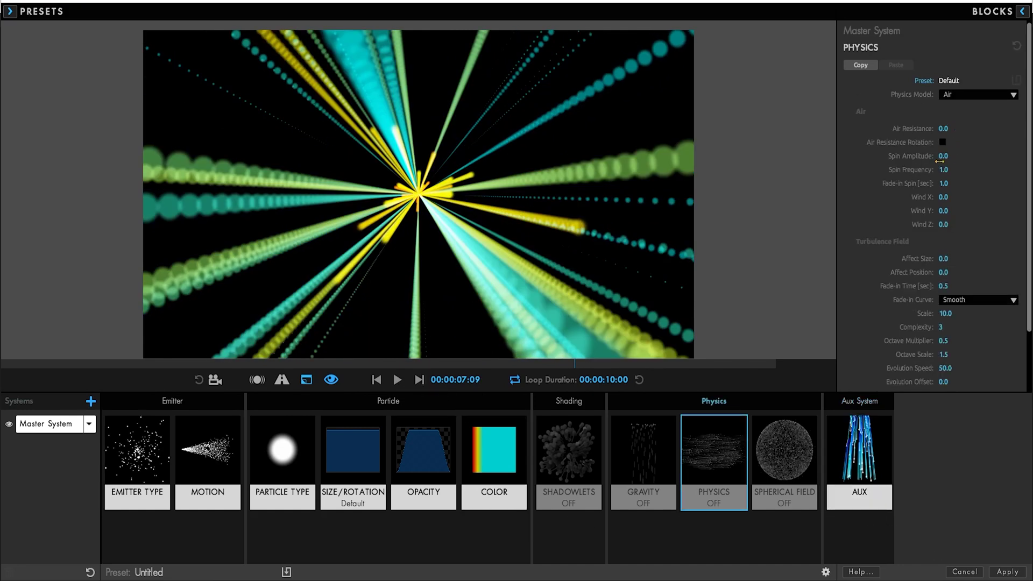
mouse_move(943, 157)
left_mouse_down()
mouse_move(1025, 157)
mouse_move(922, 156)
mouse_move(949, 170)
left_mouse_up()
left_click(402, 381)
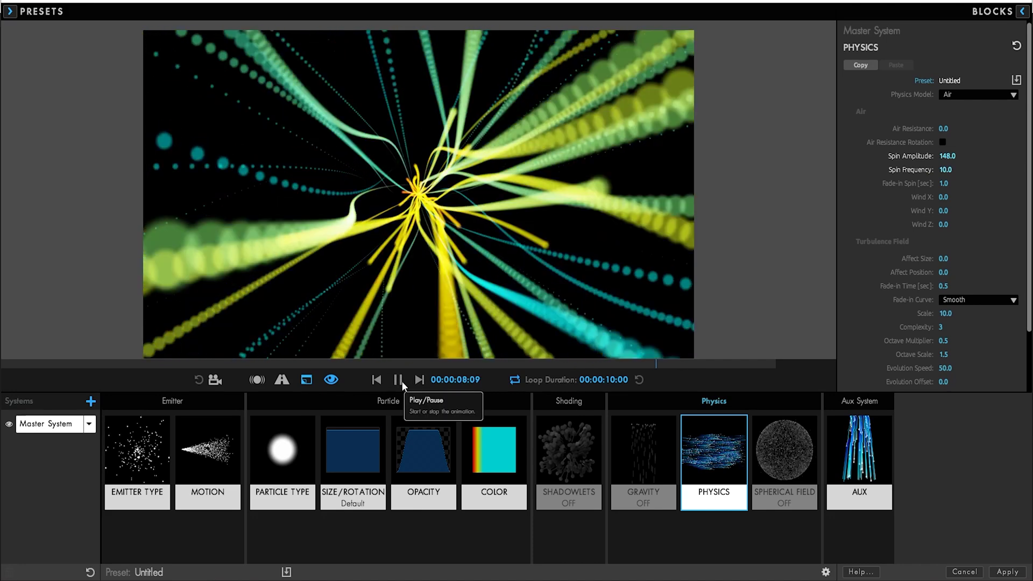
left_click(401, 381)
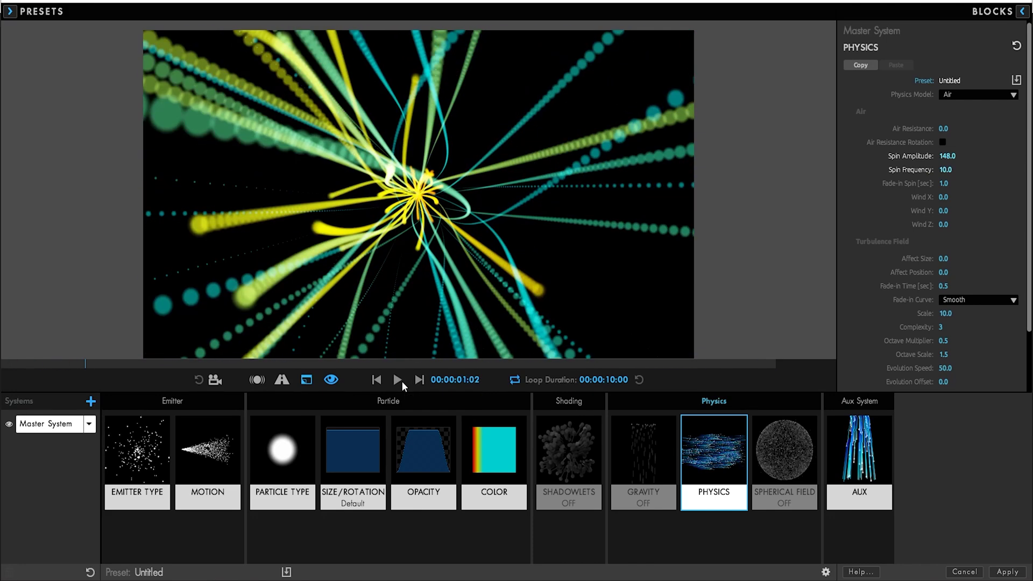
Step: Duplicate the master system and set the copy's particle type to Glow Sphere (No DOF)
left_click(87, 429)
left_click(103, 449)
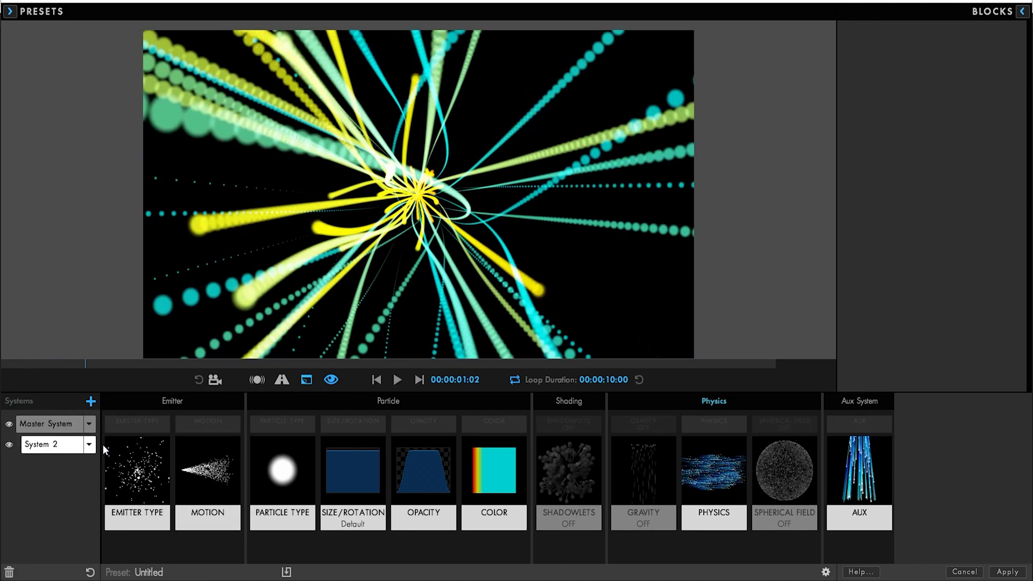
left_click(277, 482)
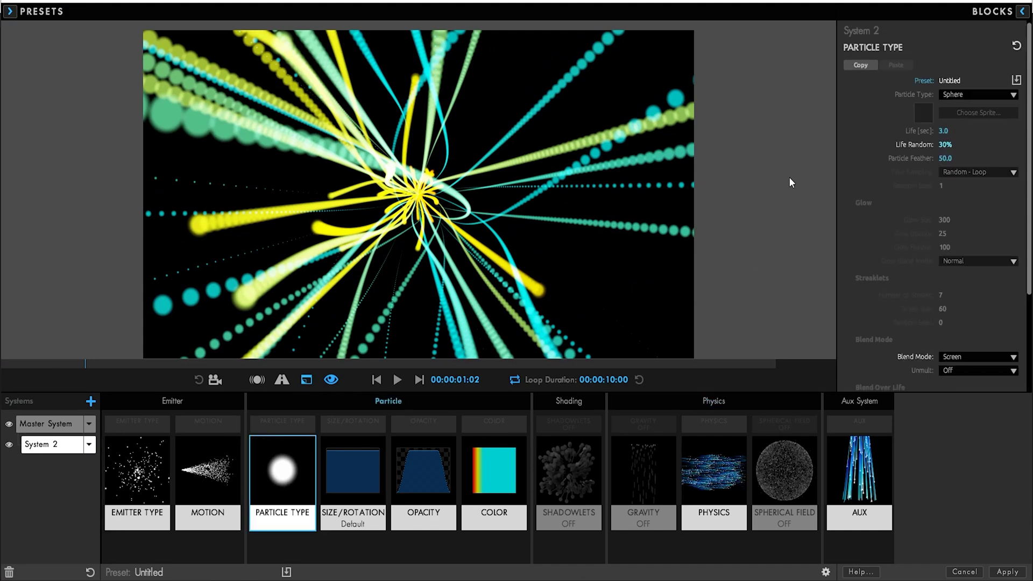
left_click(955, 96)
left_click(952, 120)
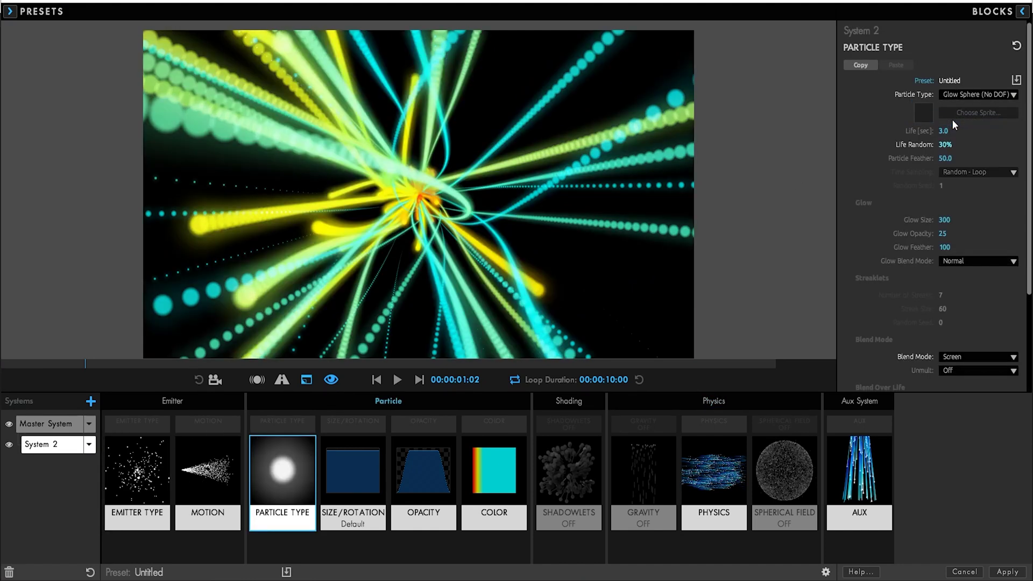
Step: Set System 2's Glow Blend Mode to Screen and preview the glowing streaks
left_click(977, 262)
left_click(966, 296)
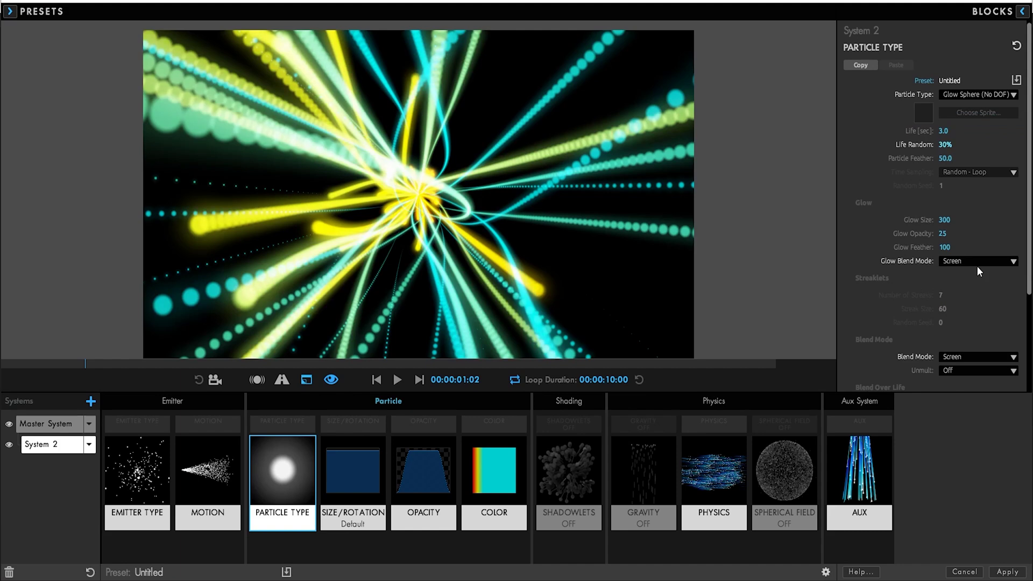
left_click(402, 378)
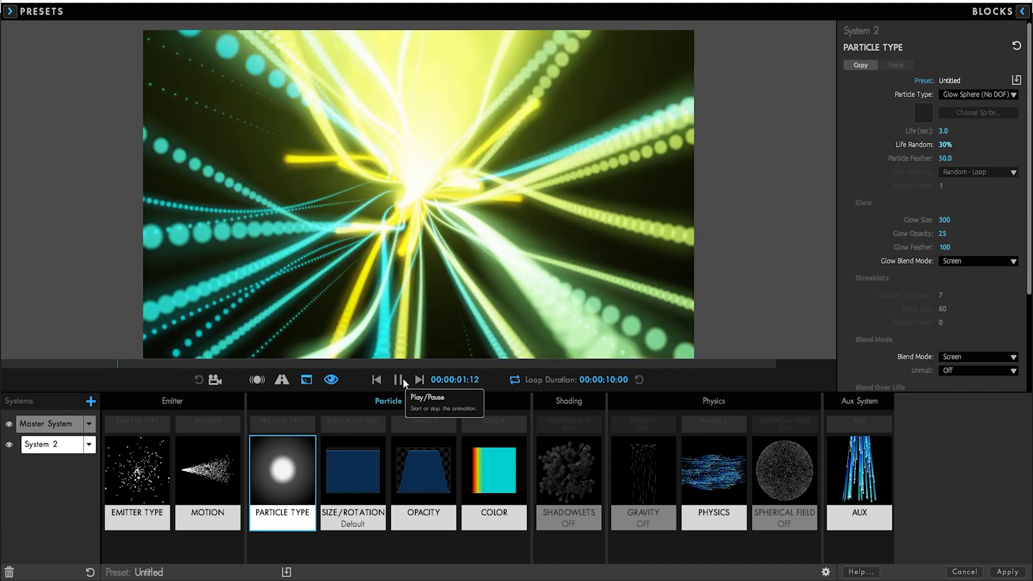
left_click(402, 379)
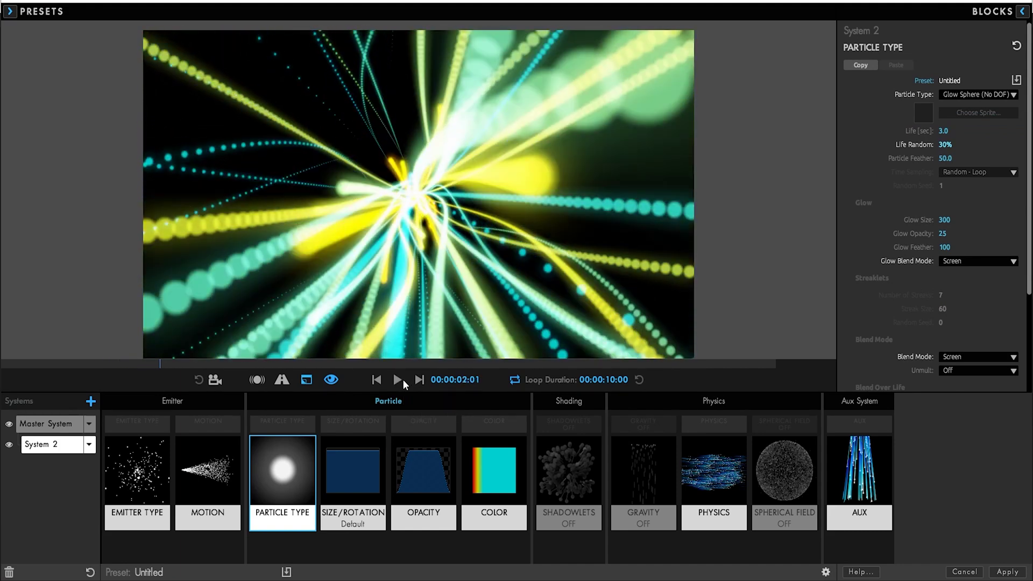
Step: Duplicate System 2 and solo the new copy
left_click(88, 444)
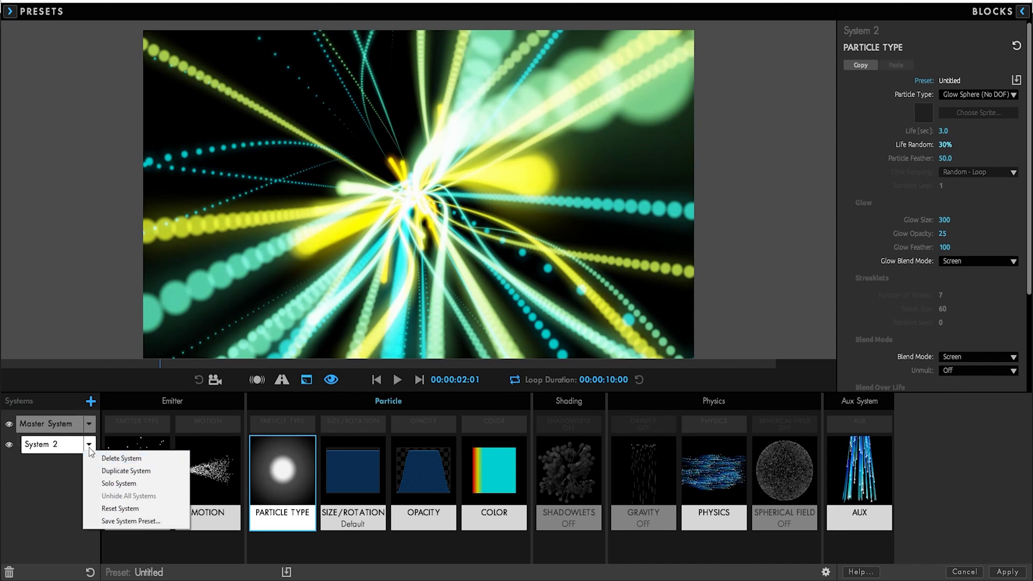
left_click(103, 475)
left_click(9, 445)
left_click(10, 466, "alt")
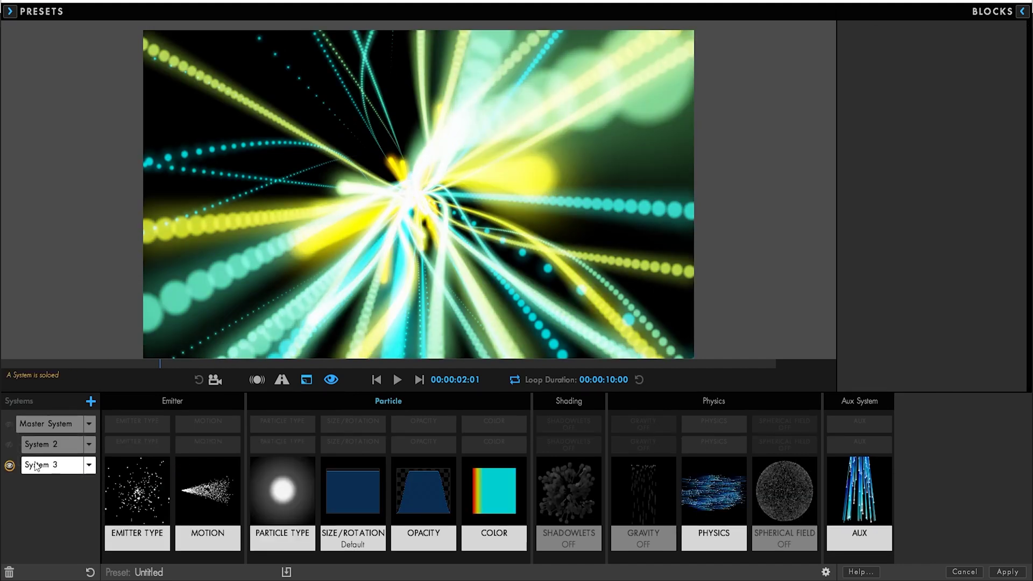
Step: Change System 3's emitter type to Box and set its Emitter Size XYZ to 2000
left_click(123, 511)
left_click(959, 96)
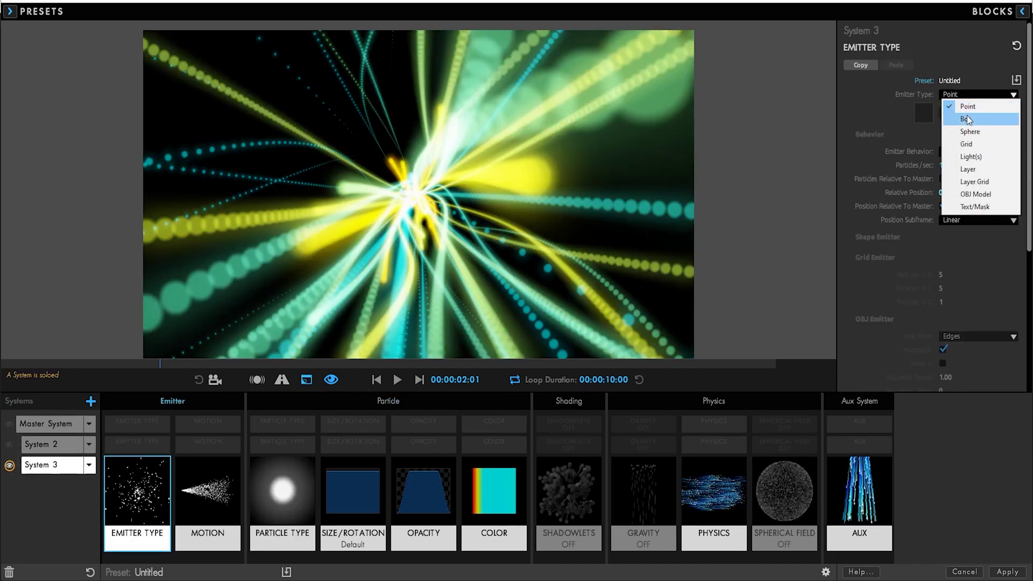
left_click(949, 113)
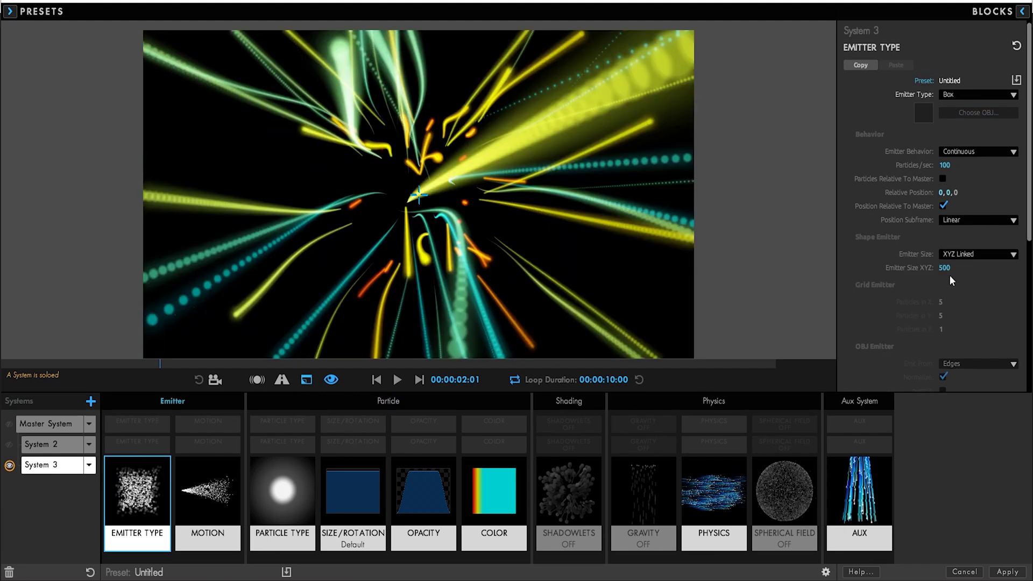
left_click(944, 268)
type("2000")
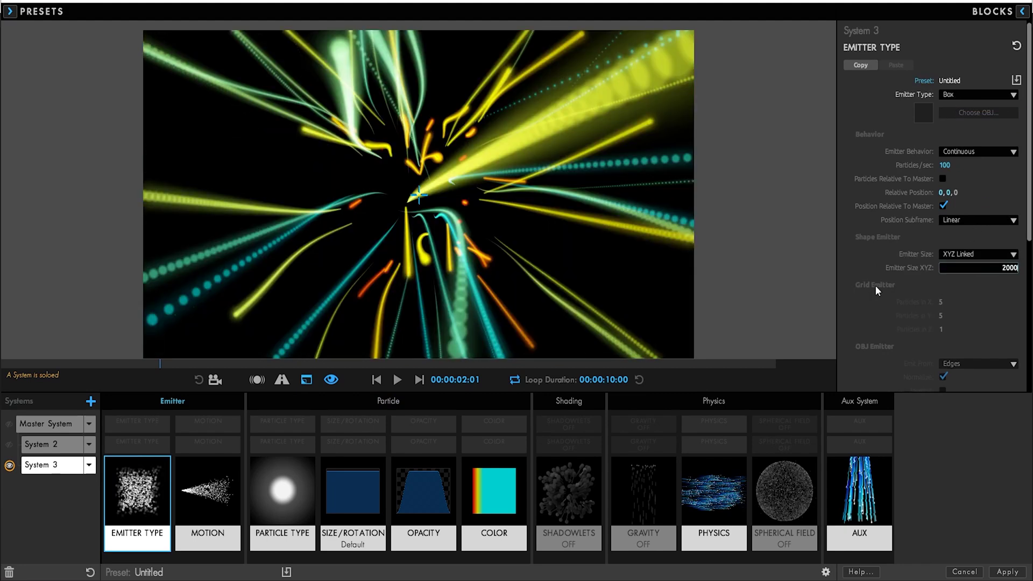
key("Return")
Step: Set System 3's motion Velocity to 10 and preview the slow-moving particles
left_click(254, 517)
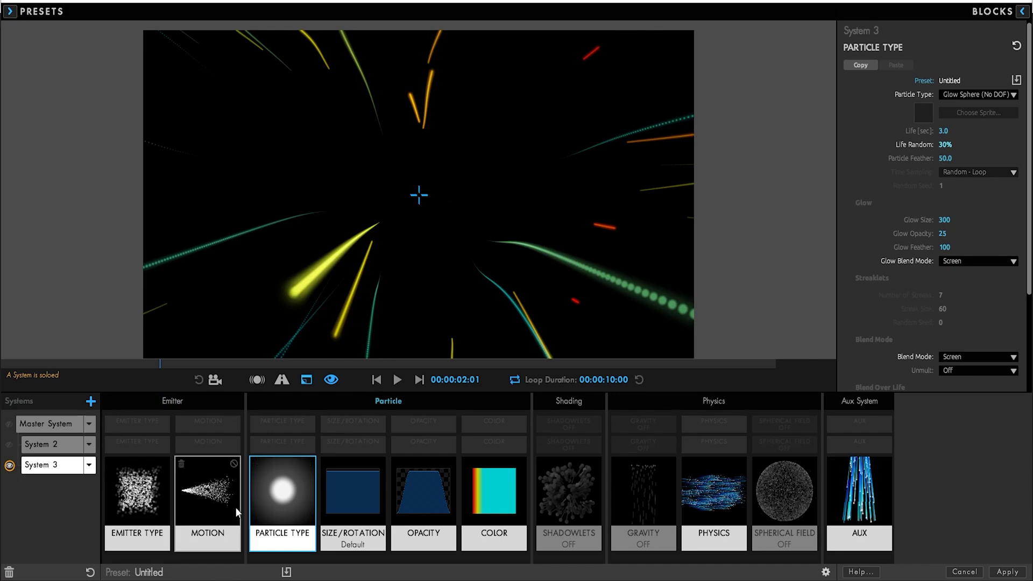
left_click(238, 504)
left_click(950, 217)
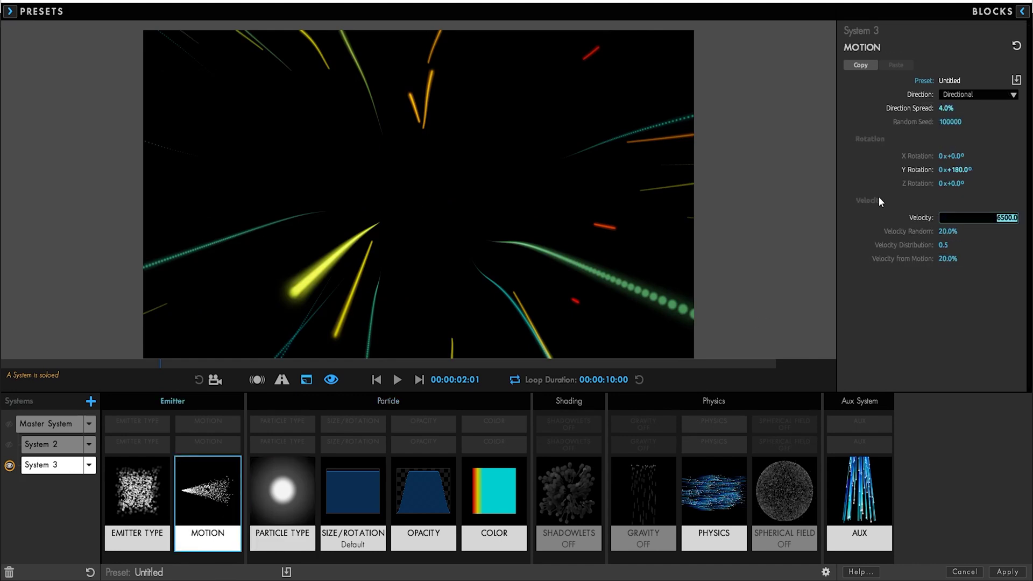
type("10")
key("Tab")
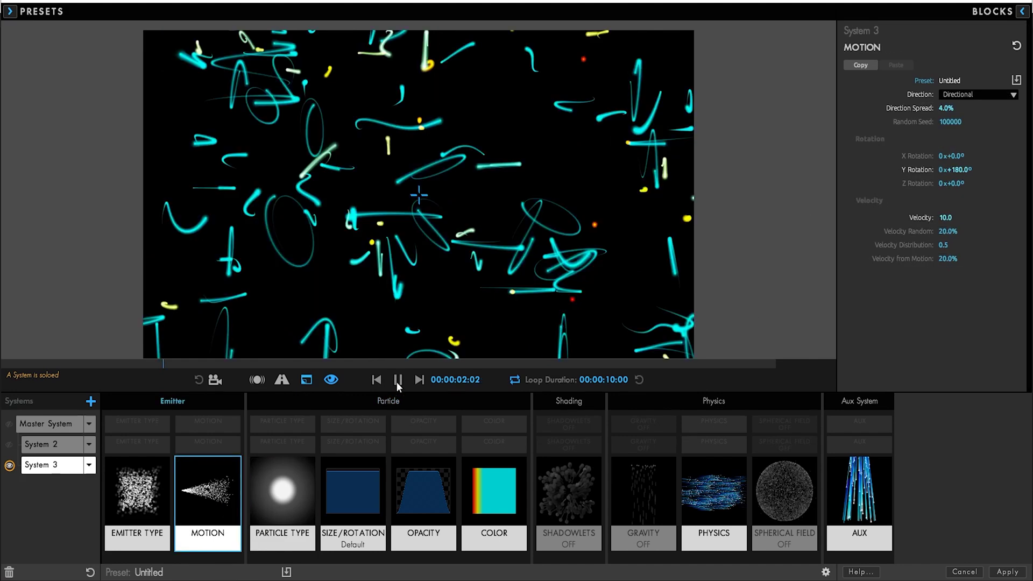
Step: Set System 3's particle size to 3 and apply the linearly decreasing size-over-life preset
left_click(366, 499)
left_click(943, 114)
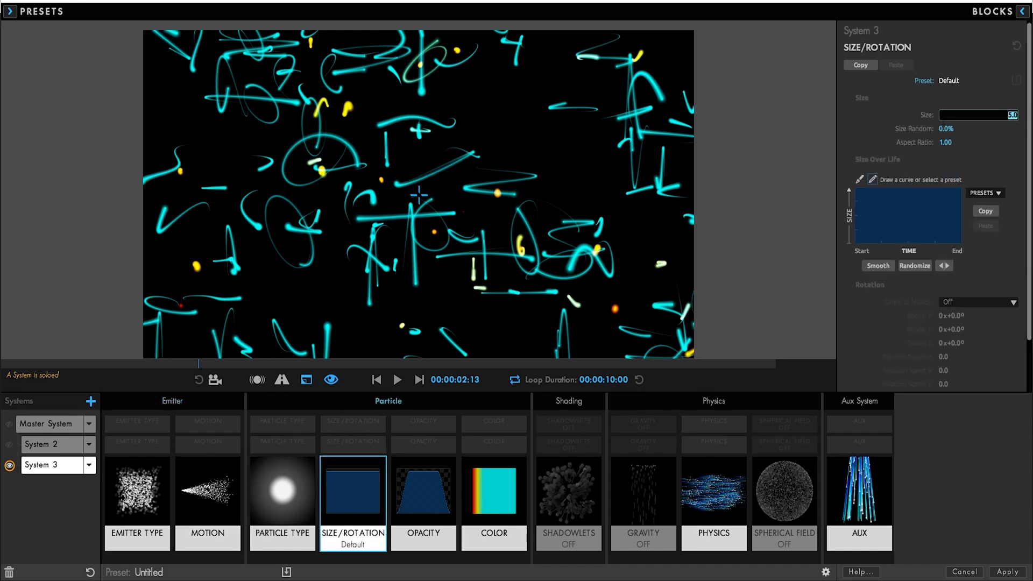
type("3")
key("Tab")
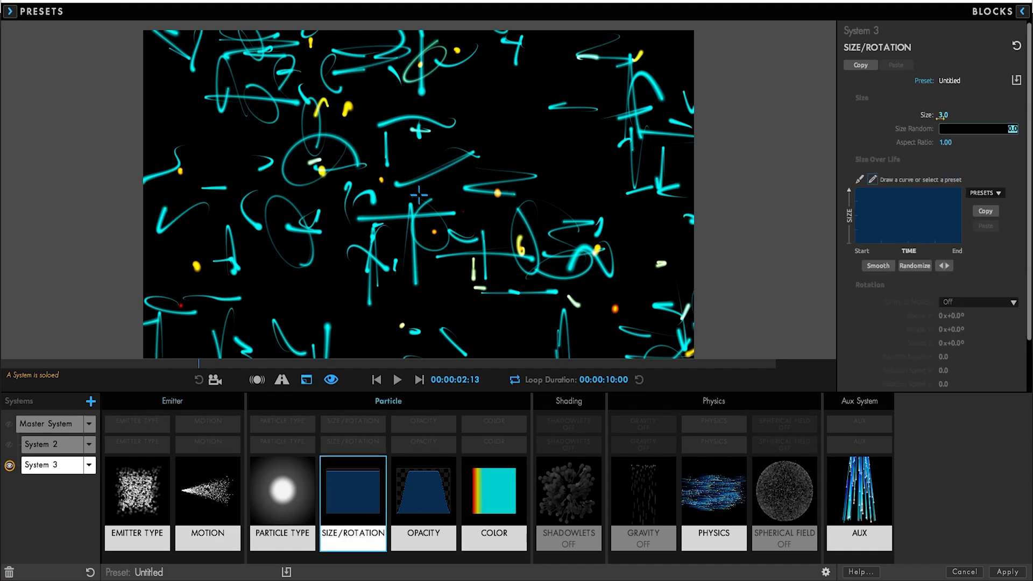
left_click(986, 194)
left_click(987, 224)
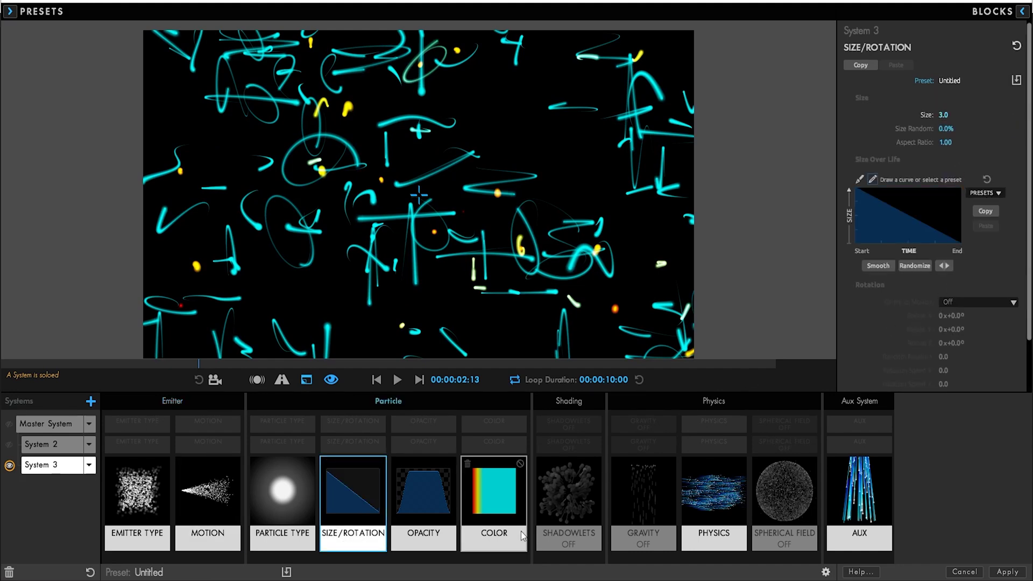
Step: Spread System 3's color-over-life gradient by moving the cyan stop to the end and the yellow stop to the middle
left_click(513, 510)
left_click_drag(946, 204, 967, 204)
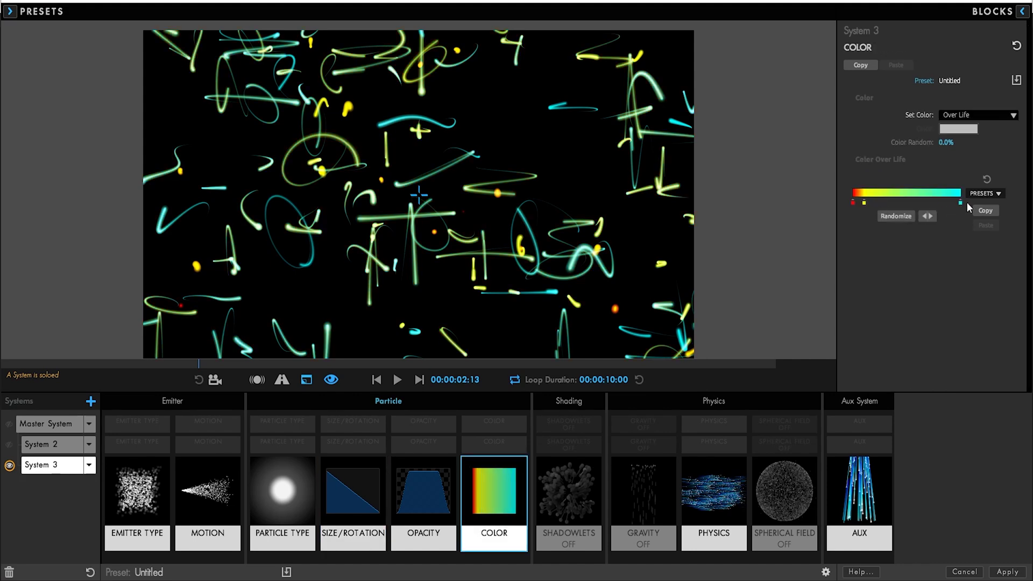
left_click_drag(864, 202, 907, 203)
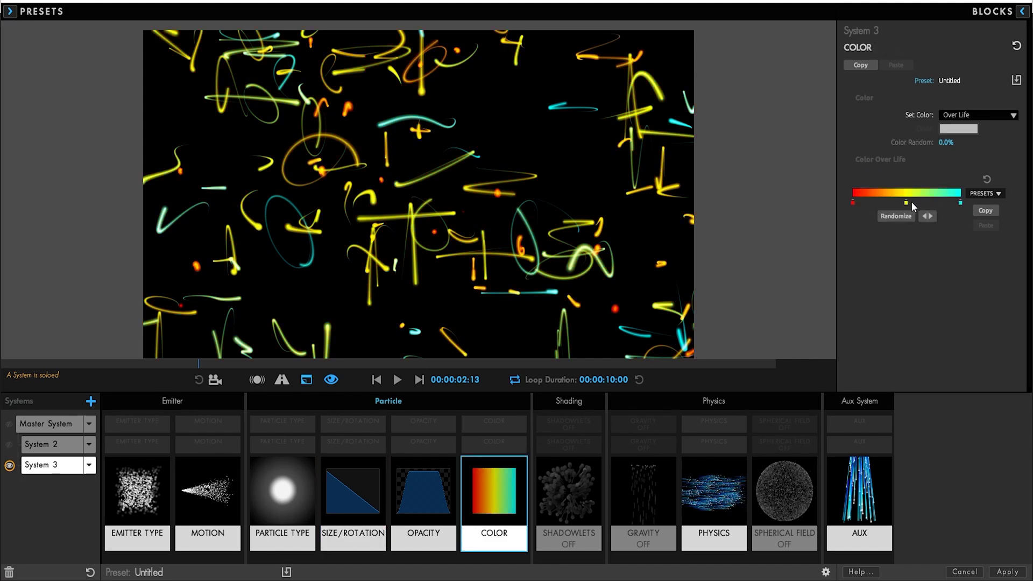
Step: Set System 3's particle opacity to 80
left_click(446, 505)
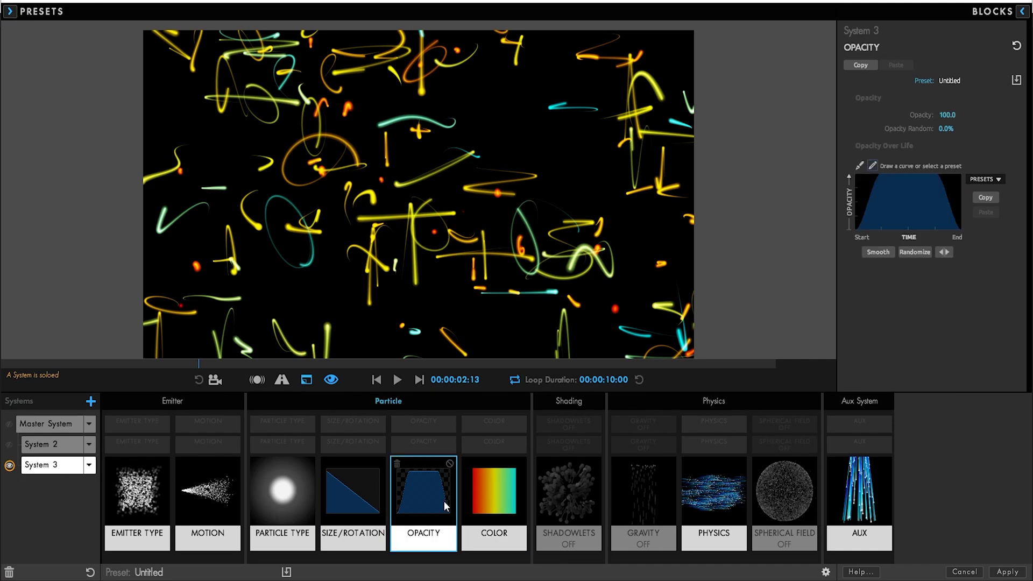
left_click(947, 115)
type("80")
key("Tab")
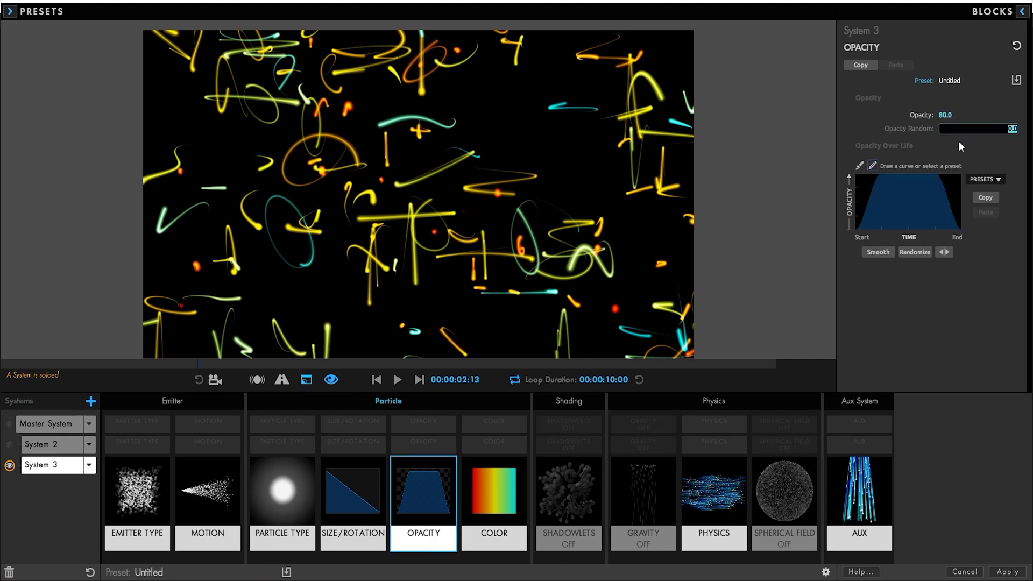
Step: Set System 3's aux particle size to 2 and preview the thinner trails
left_click(858, 522)
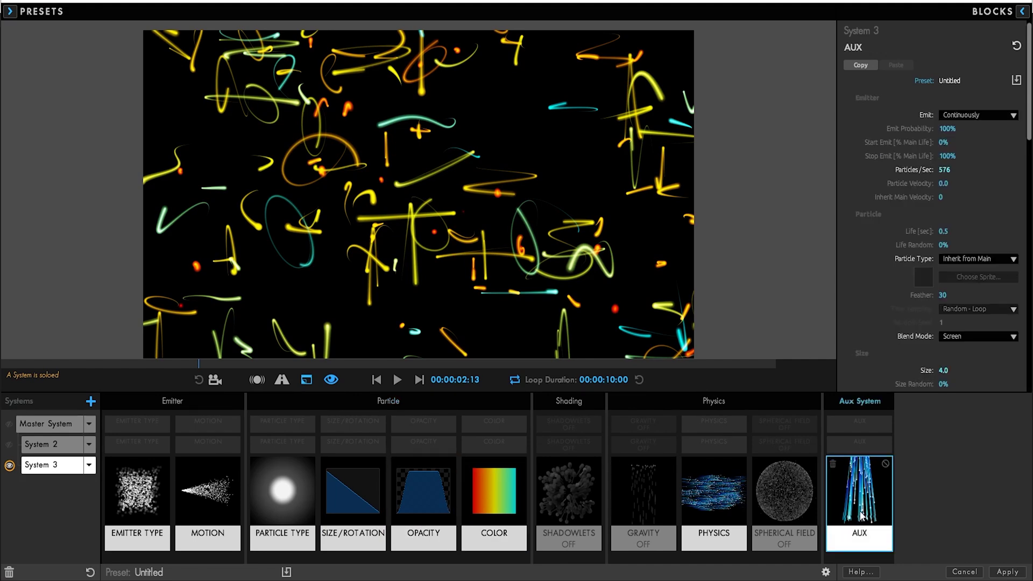
scroll(925, 334, "down", 1)
left_click(925, 336)
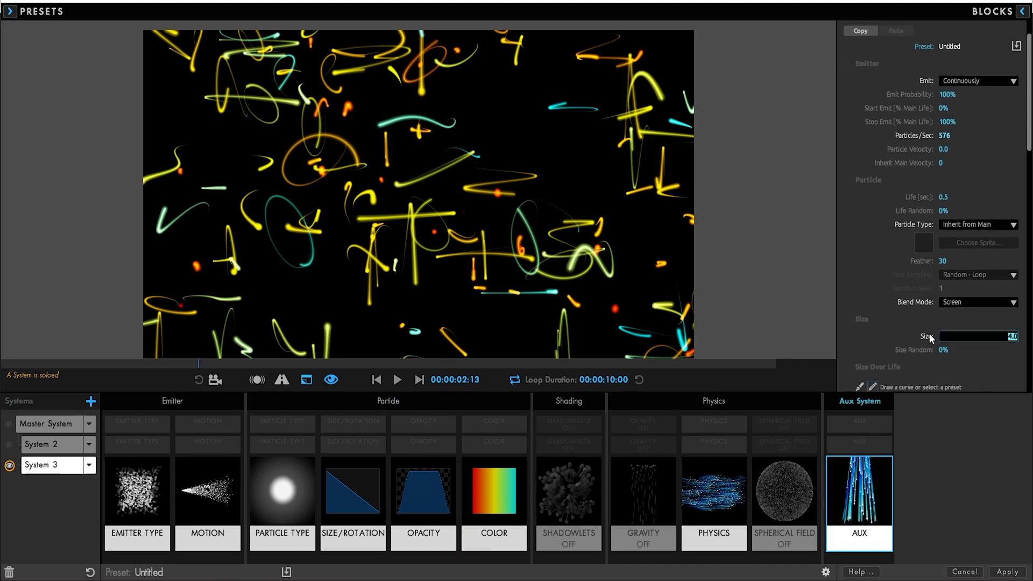
type("2")
key("Return")
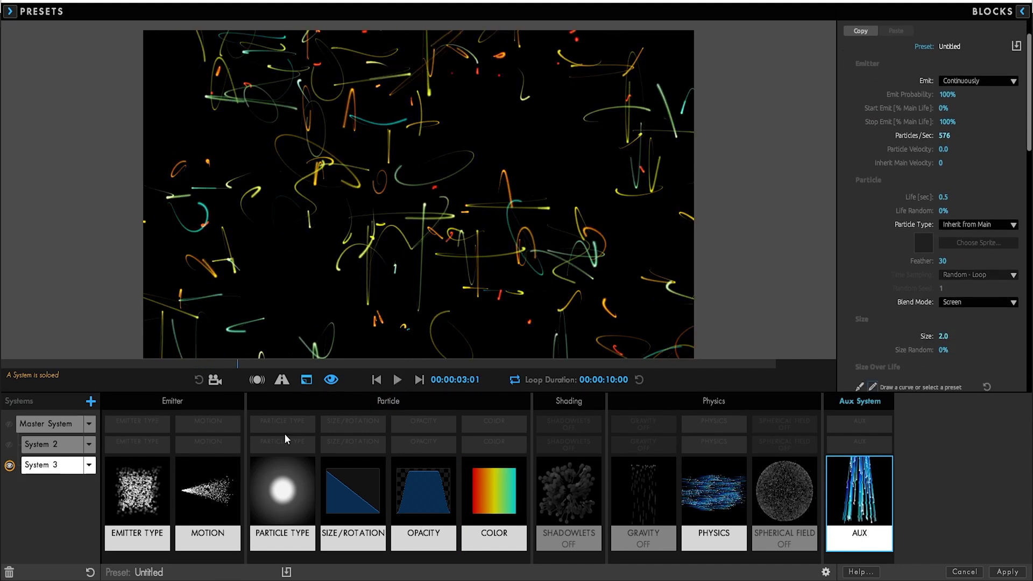
Step: Lower System 3's emission rate to 60 particles per second and preview the result
left_click(119, 519)
left_click(942, 166)
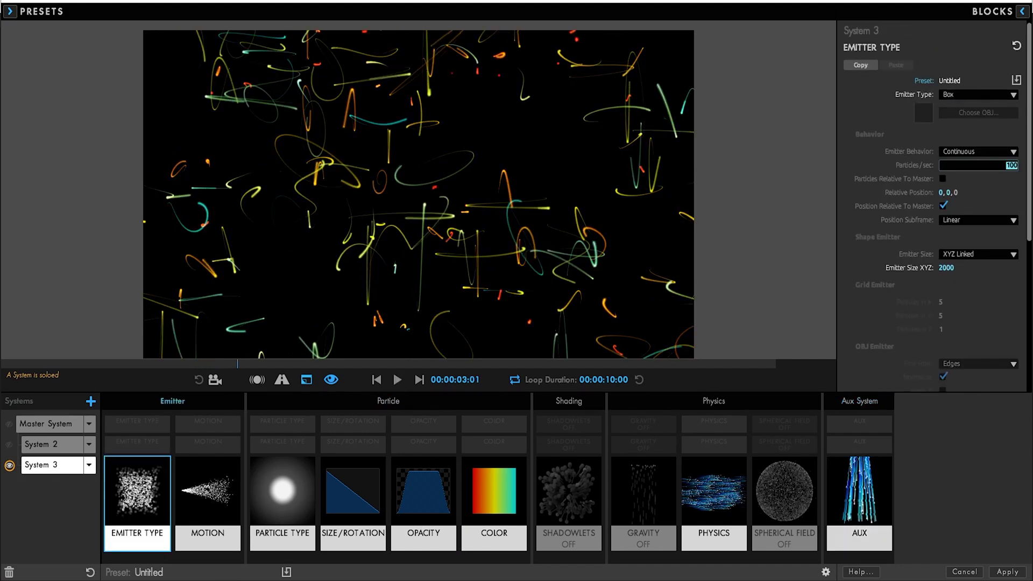
type("60")
key("Return")
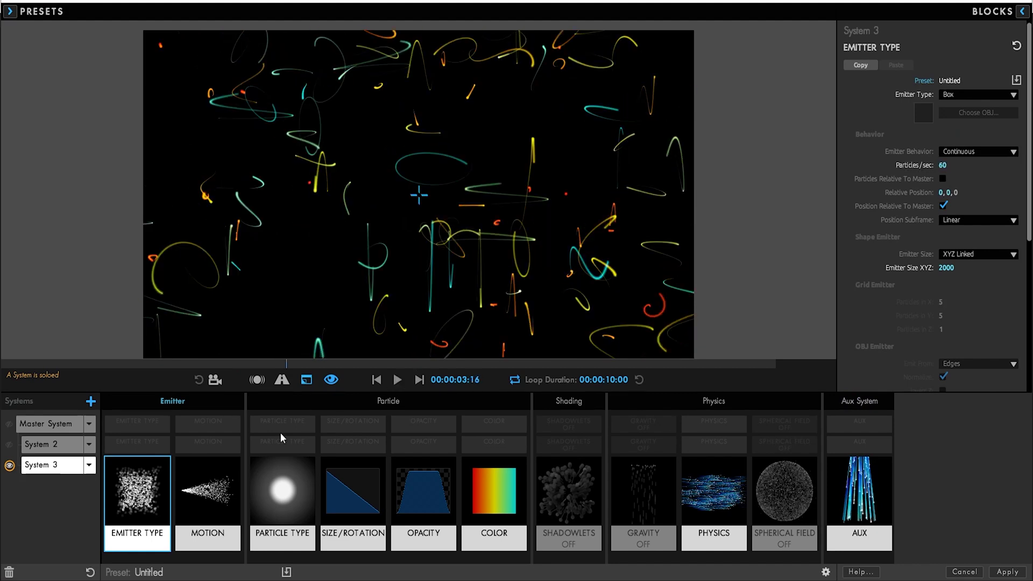
Step: Unhide all three particle systems, preview them together, and apply the Designer settings to the Particles layer
left_click(8, 425)
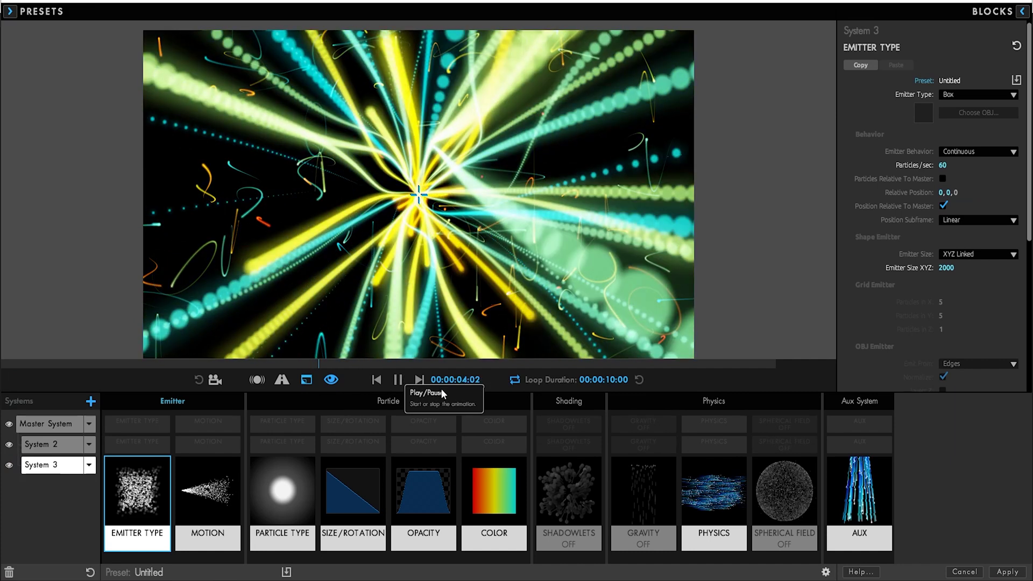
left_click(1007, 572)
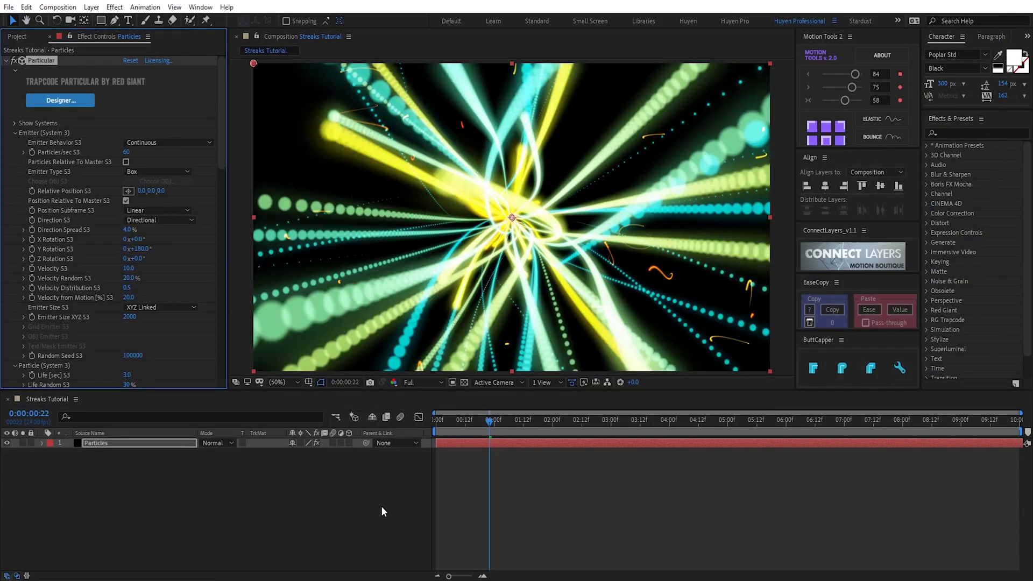
Step: Scrub through the particle animation, create a black solid named BG, and send it beneath the Particles layer
left_click(451, 421)
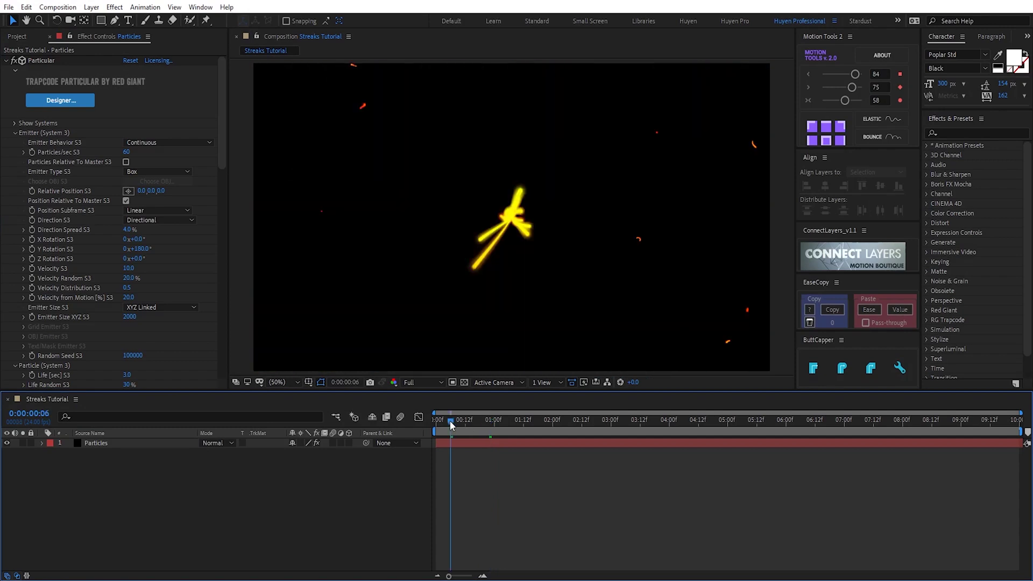
left_click_drag(449, 420, 518, 415)
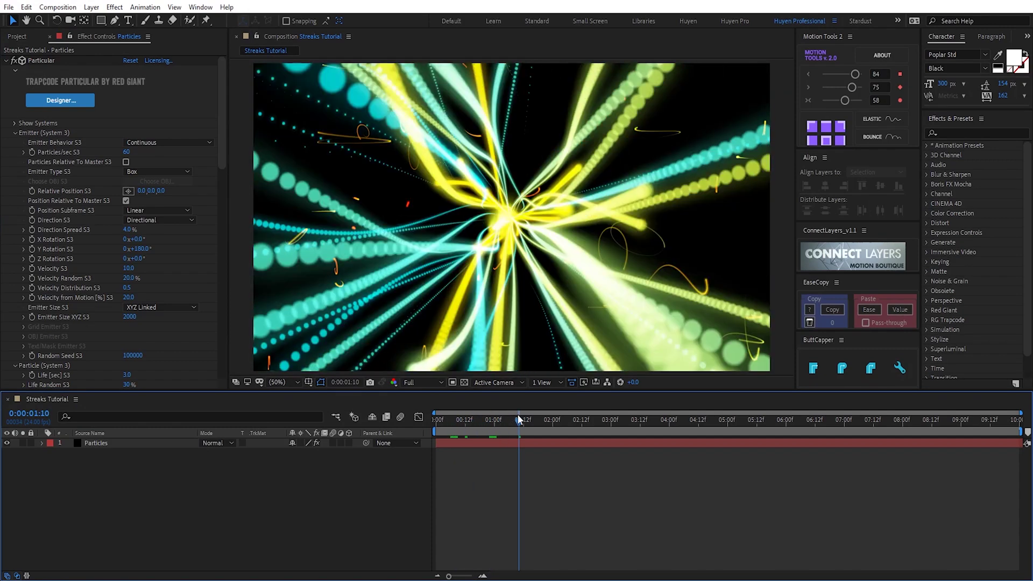
key("ctrl+y")
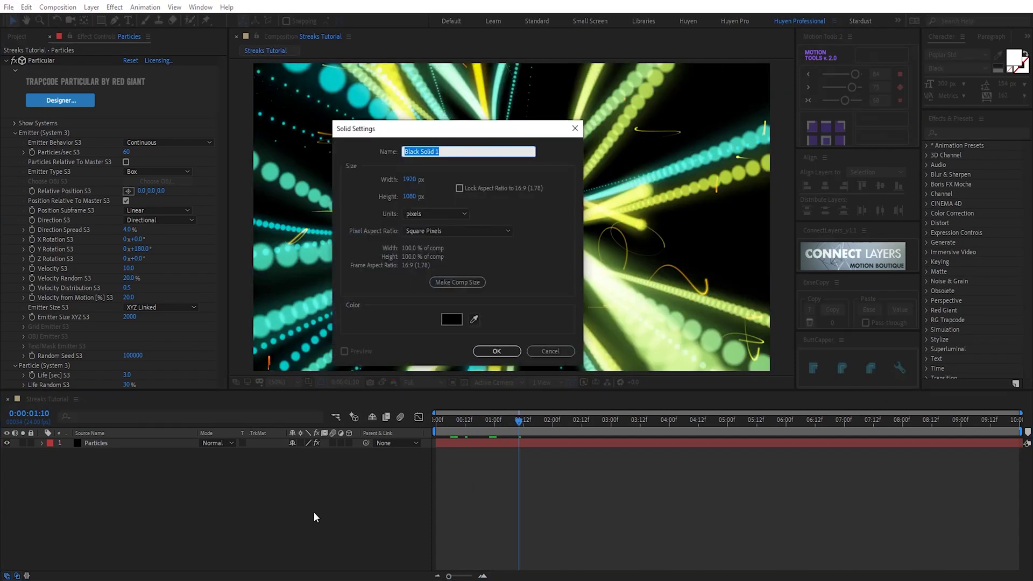
type("BG")
key("Return")
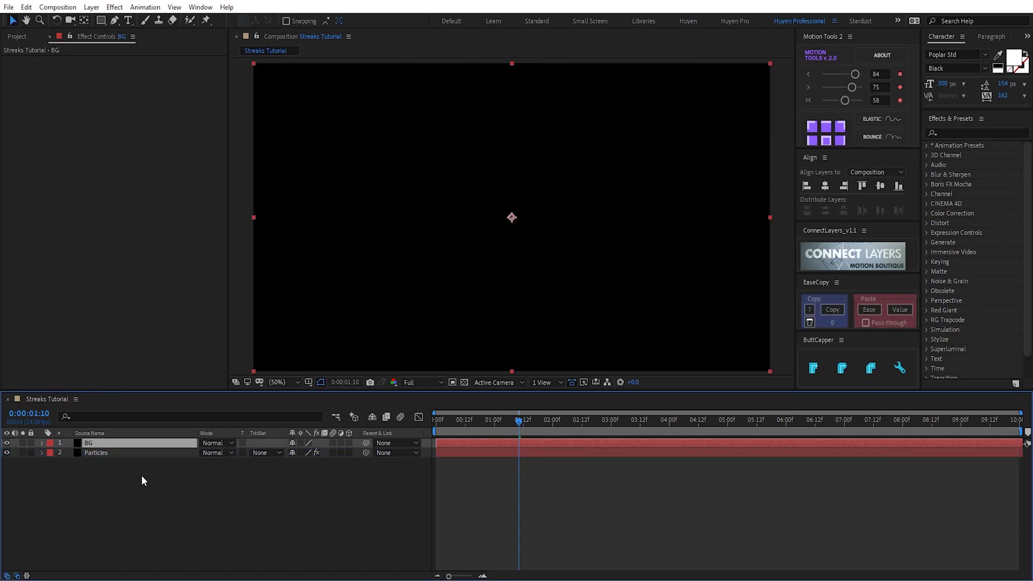
key("ctrl+shift+[")
Step: Apply Gradient Ramp to the BG layer and set its ramp shape to Radial Ramp
key("ctrl+space")
type("gra")
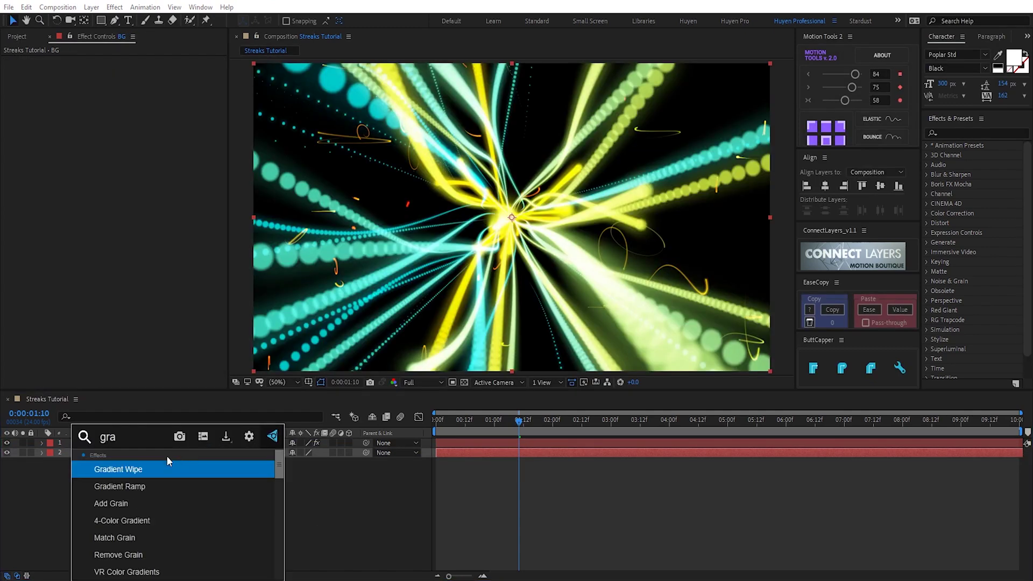
left_click(169, 486)
left_click(185, 111)
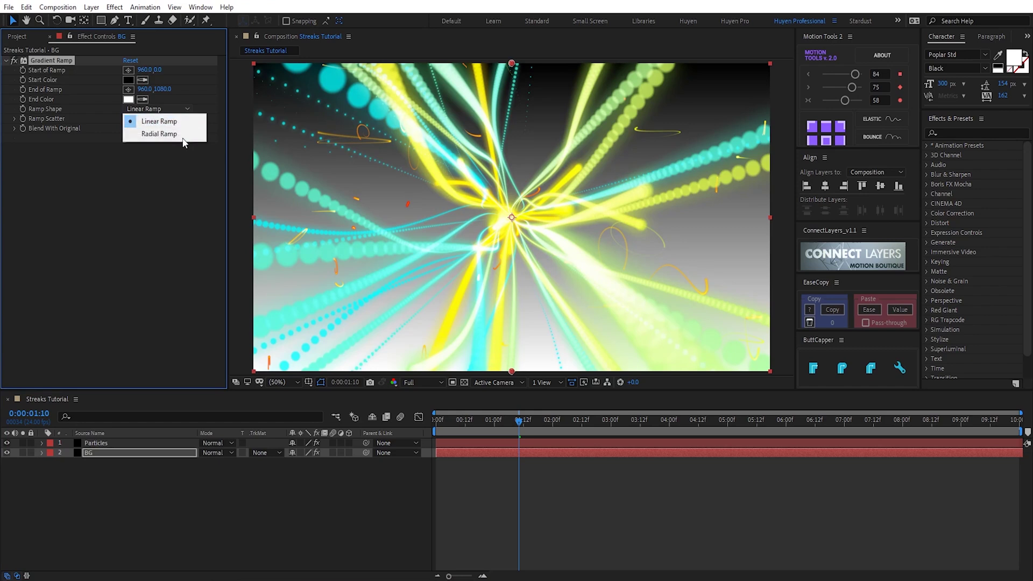
left_click(156, 132)
Step: Start the ramp at the composition's centre, swap its colors, and move its end point to about 744, 1254
left_click(128, 69)
left_click(512, 217)
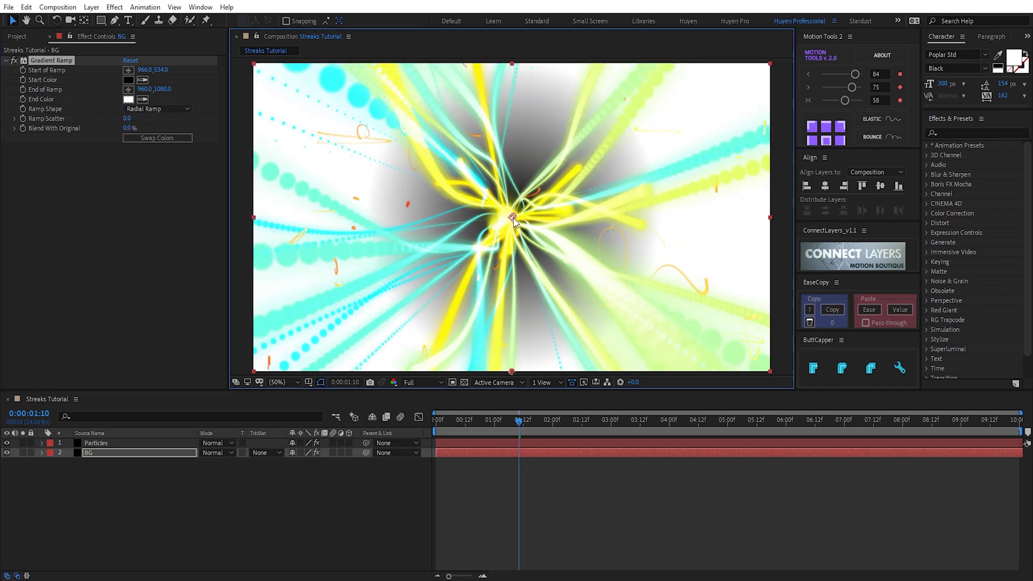
left_click(166, 138)
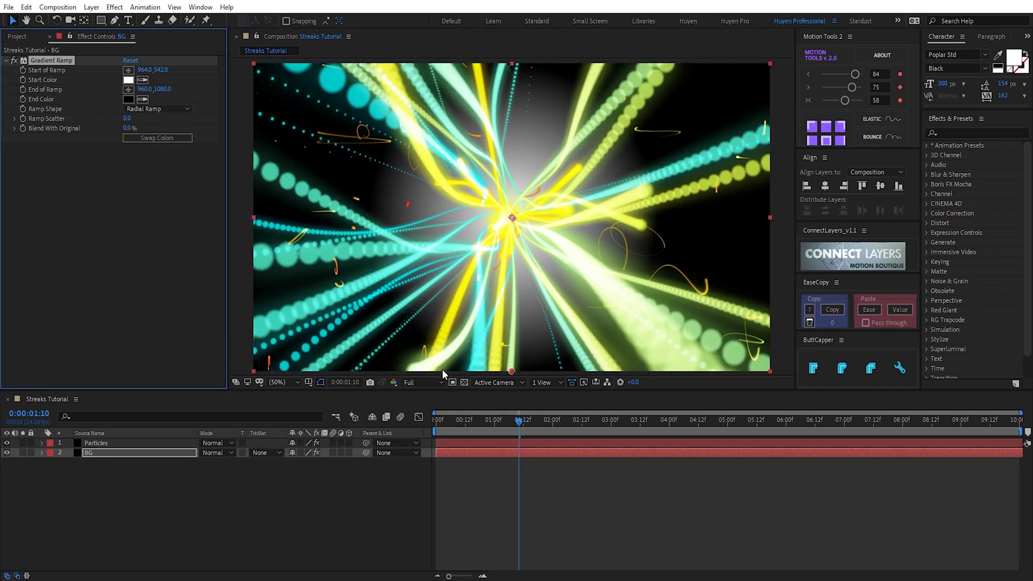
left_click_drag(512, 372, 453, 418)
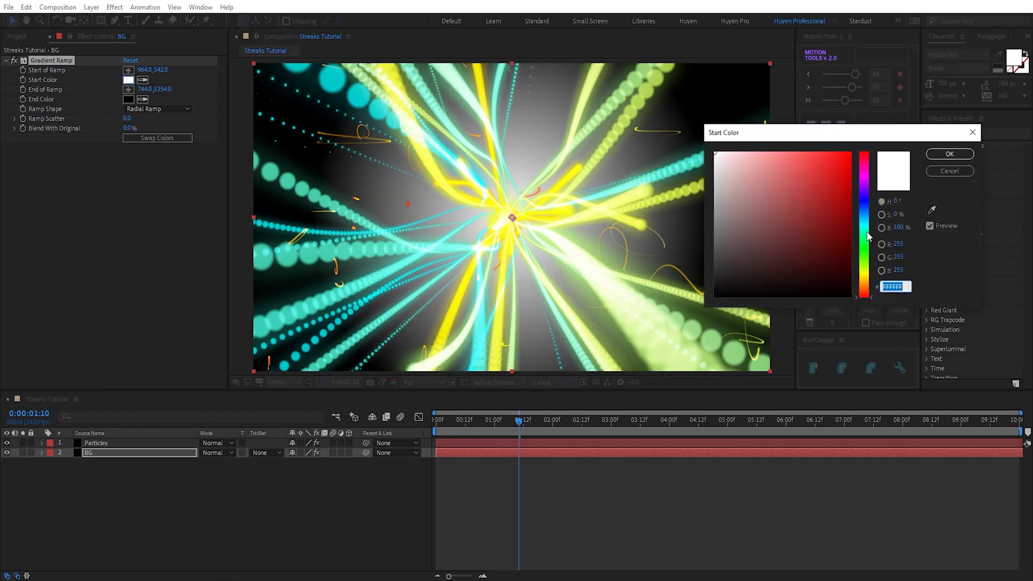
Step: Set the ramp's start color to dark green 04523B and its end color to near-black green 010B08
left_click(867, 233)
left_click_drag(843, 229, 845, 246)
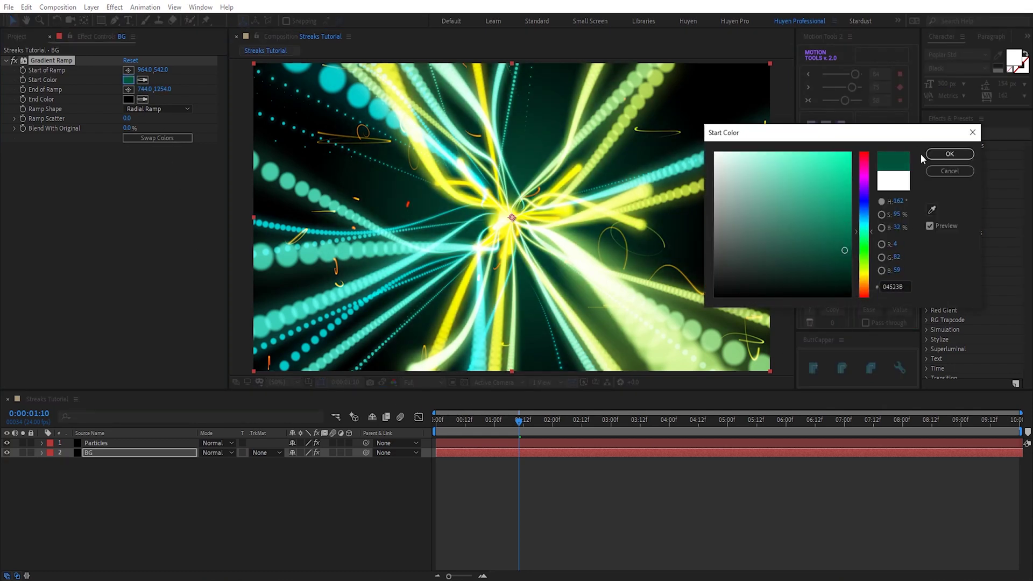
left_click(950, 154)
left_click(128, 81)
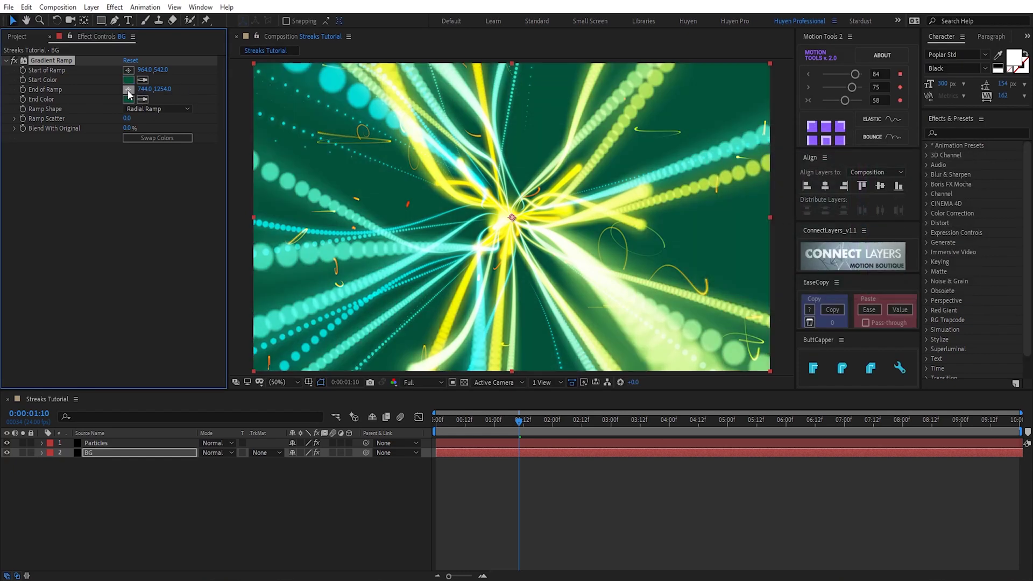
left_click(129, 99)
left_click_drag(817, 273, 836, 290)
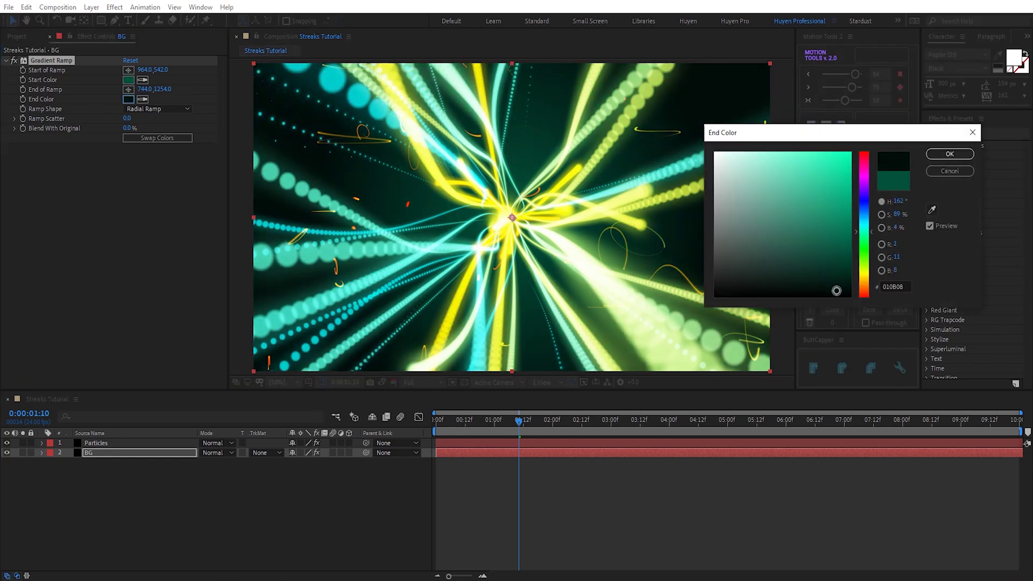
left_click(949, 153)
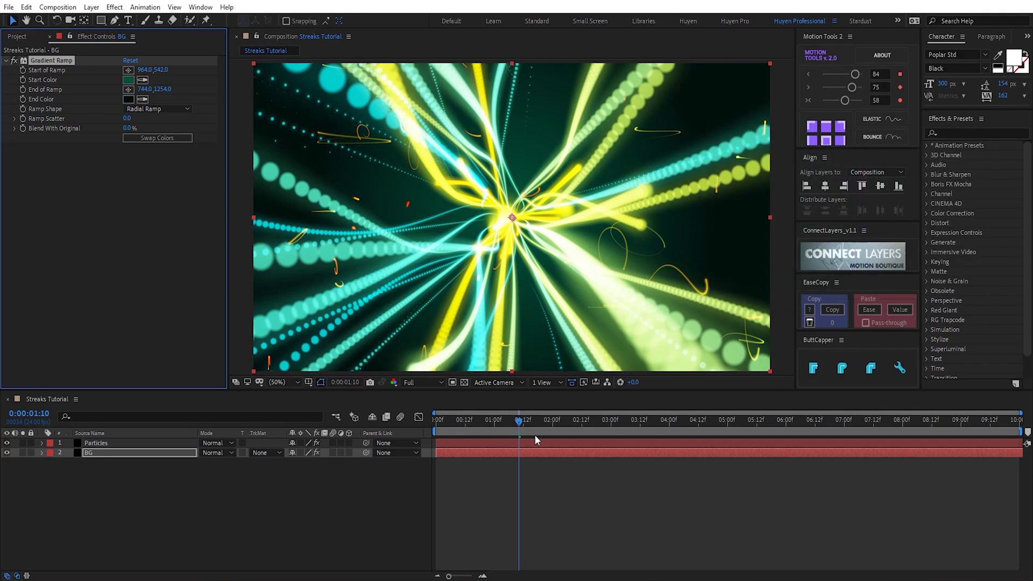
Step: Check the background at 0:00:01:00 and add a new adjustment layer above the Particles layer
left_click_drag(488, 423, 495, 424)
right_click(306, 523)
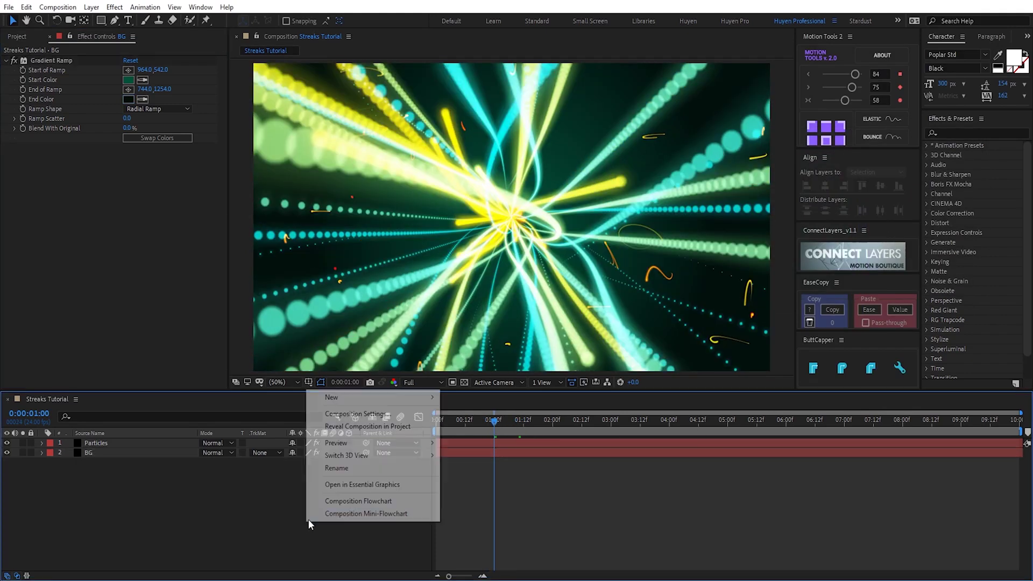
mouse_move(341, 395)
left_click(506, 488)
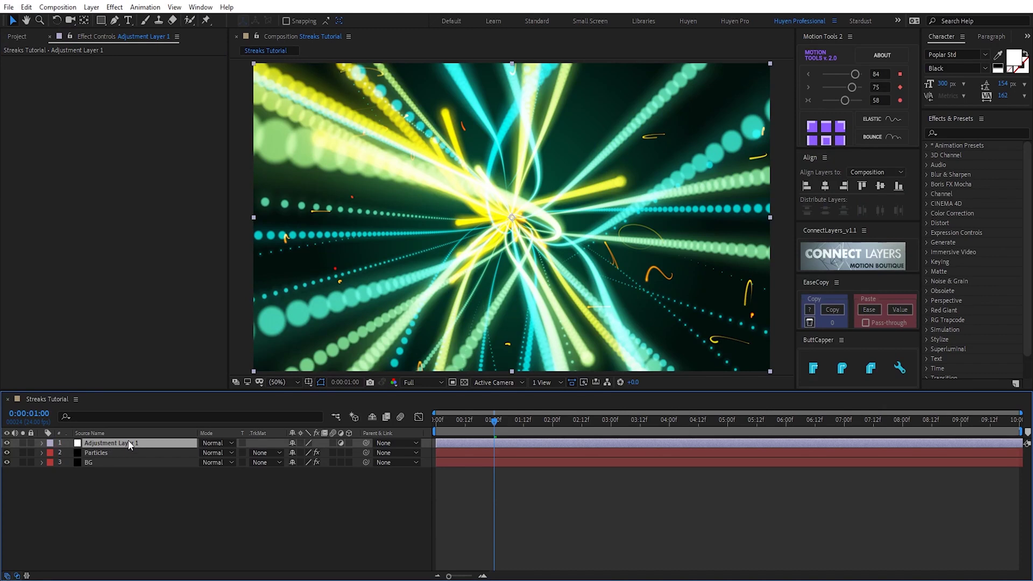
Step: Apply Lens Flare to the adjustment layer and move its flare center to 960, 540
key("ctrl+space")
type("len")
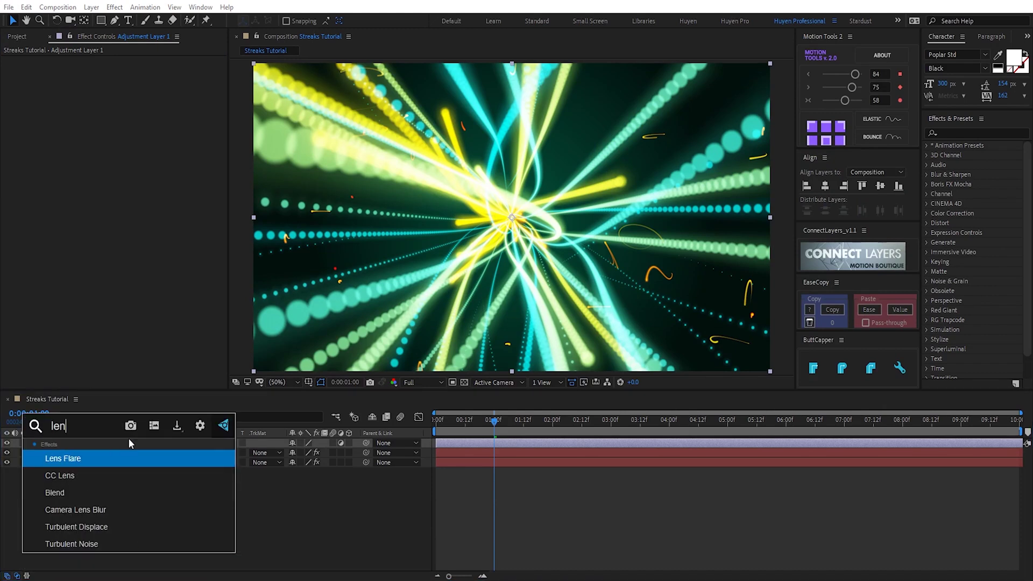
key("Return")
left_click_drag(461, 188, 513, 219)
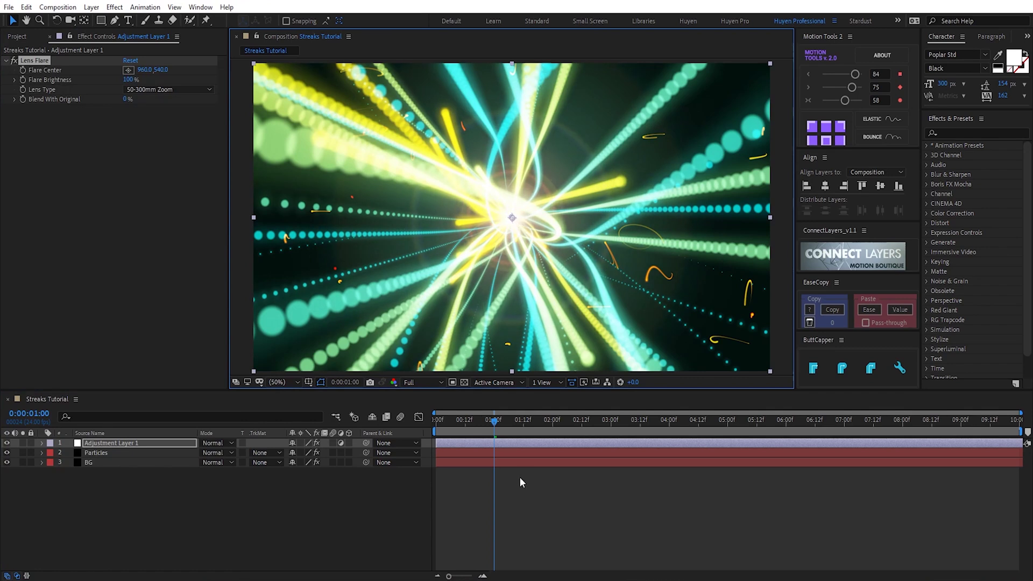
Step: Set the adjustment layer's blending mode to Screen and compare the composition with the layer hidden and shown
left_click(223, 443)
left_click(308, 253)
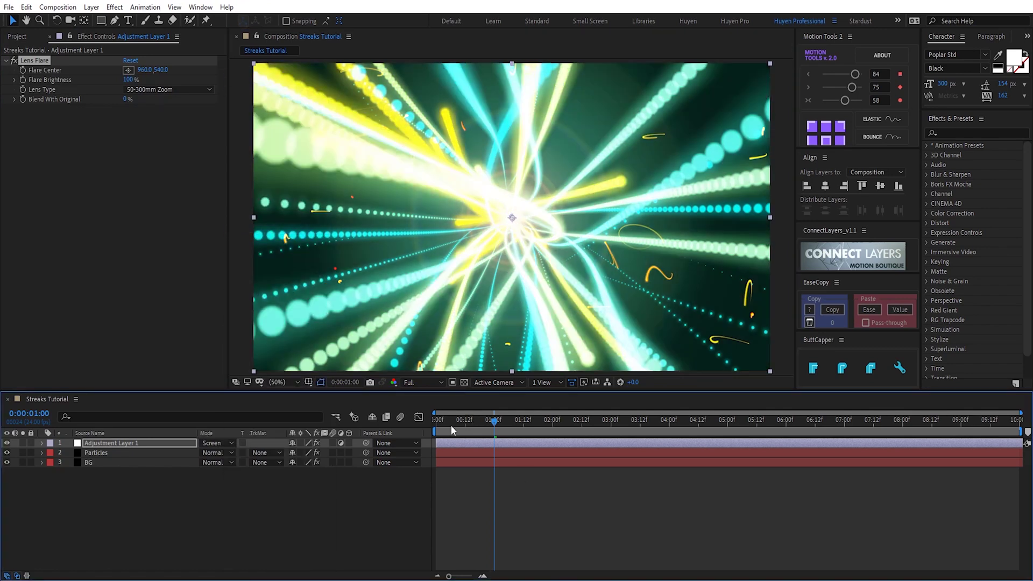
left_click_drag(494, 421, 597, 425)
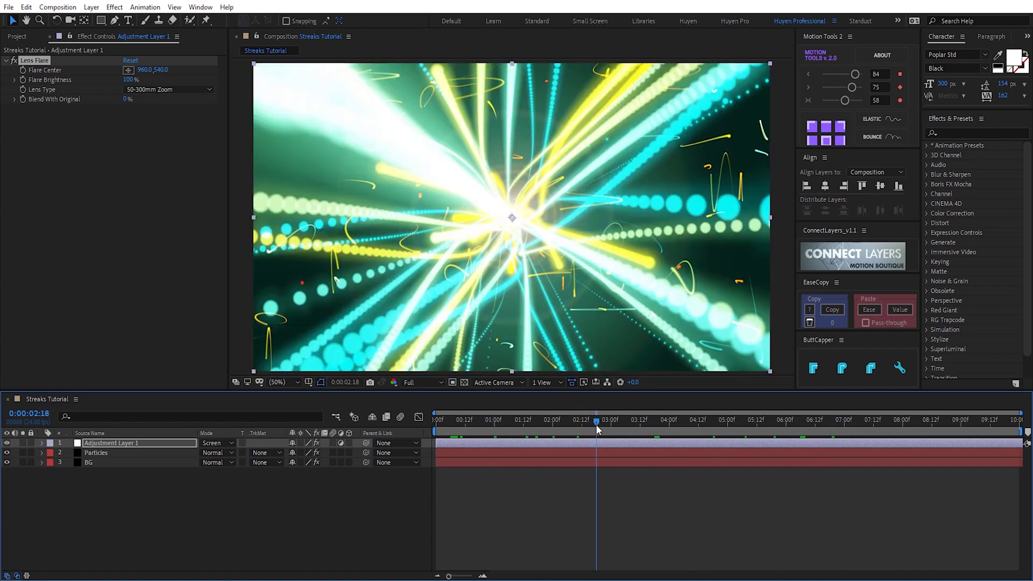
left_click(7, 444)
left_click(7, 444)
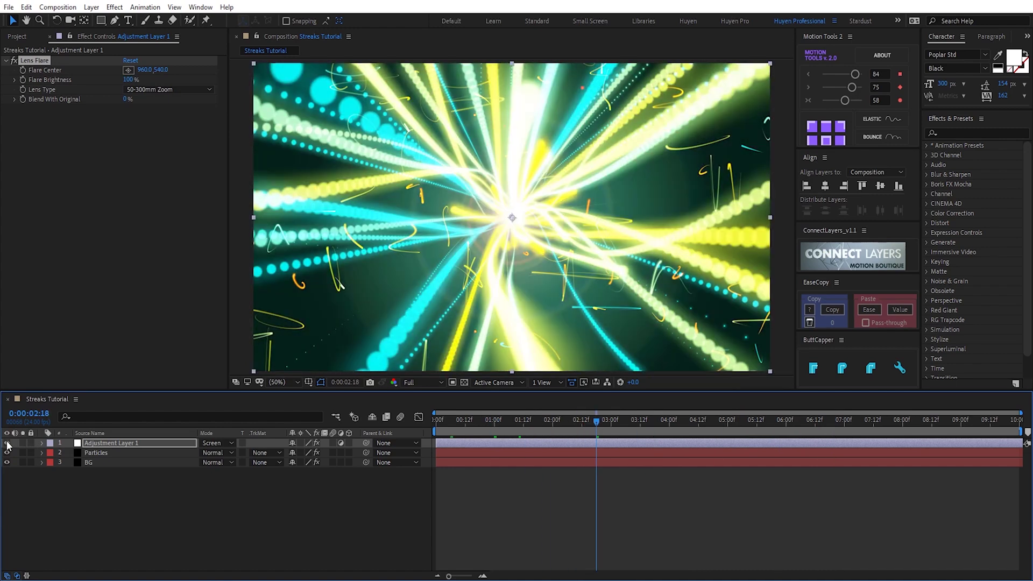
Step: Lower the adjustment layer's opacity to 40% and check the flare around 0:00:01:14
left_click(115, 444)
key("t")
left_click_drag(297, 453, 276, 454)
left_click_drag(451, 424, 527, 426)
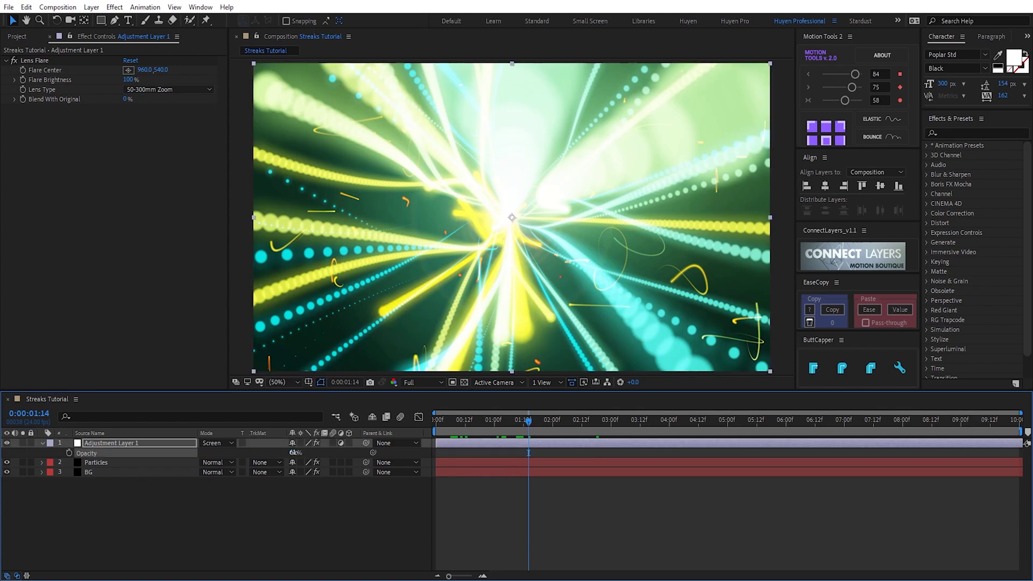
left_click_drag(284, 454, 278, 454)
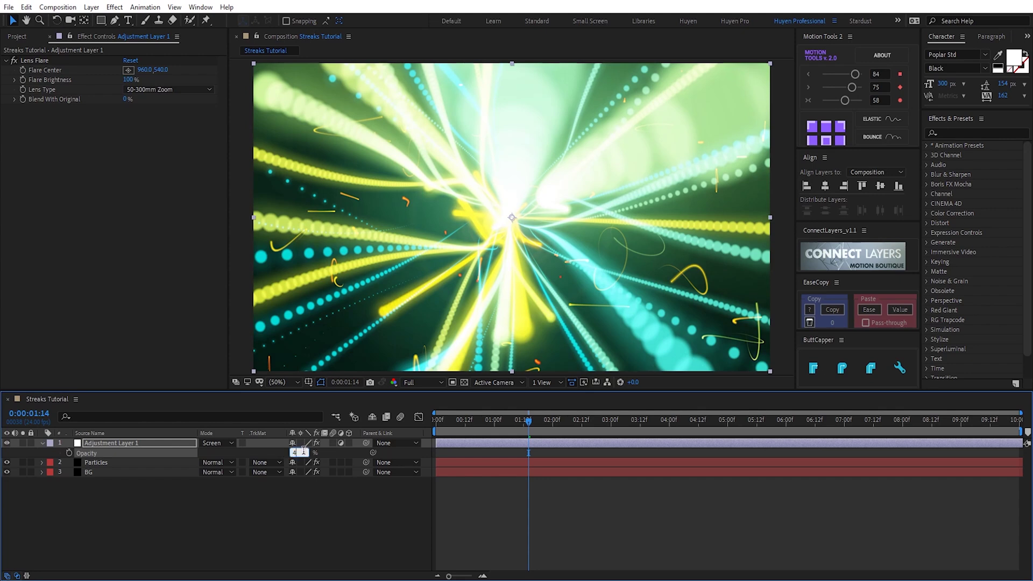
Step: Apply Curves to the adjustment layer and shape its RGB curve into a gentle S for more contrast
left_click(115, 441)
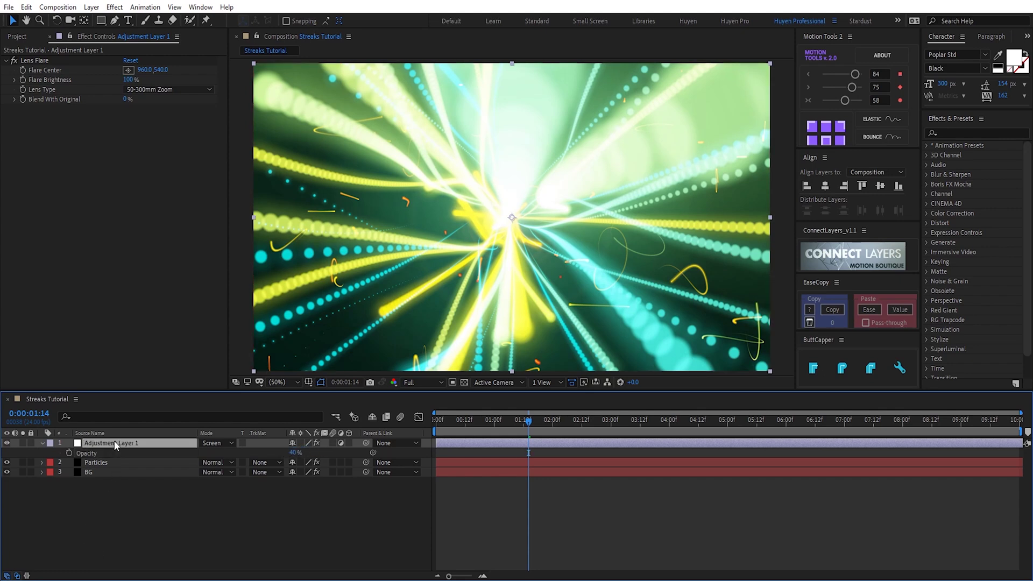
key("ctrl+space")
type("cur")
key("Return")
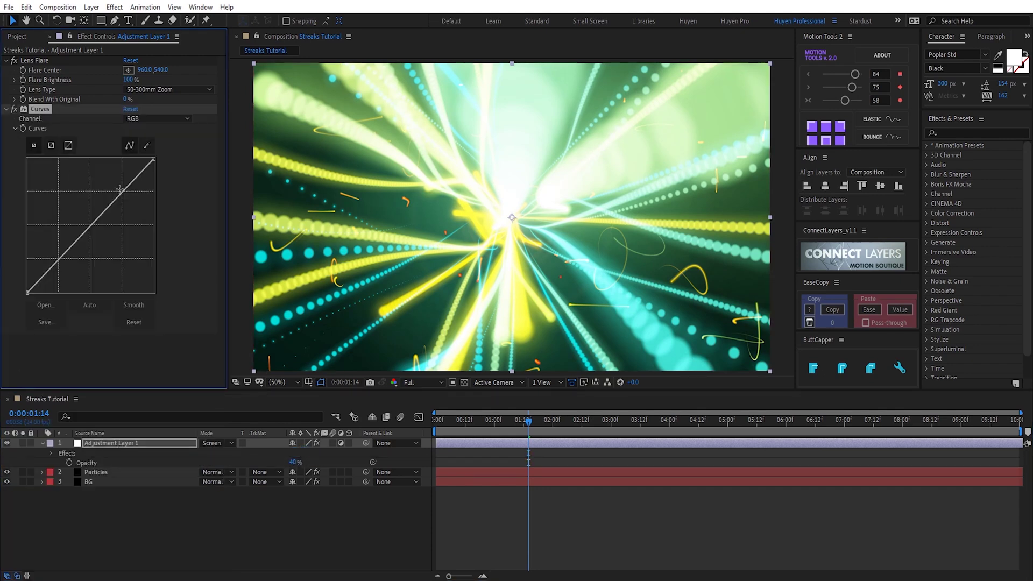
left_click_drag(120, 189, 120, 188)
left_click_drag(74, 240, 78, 251)
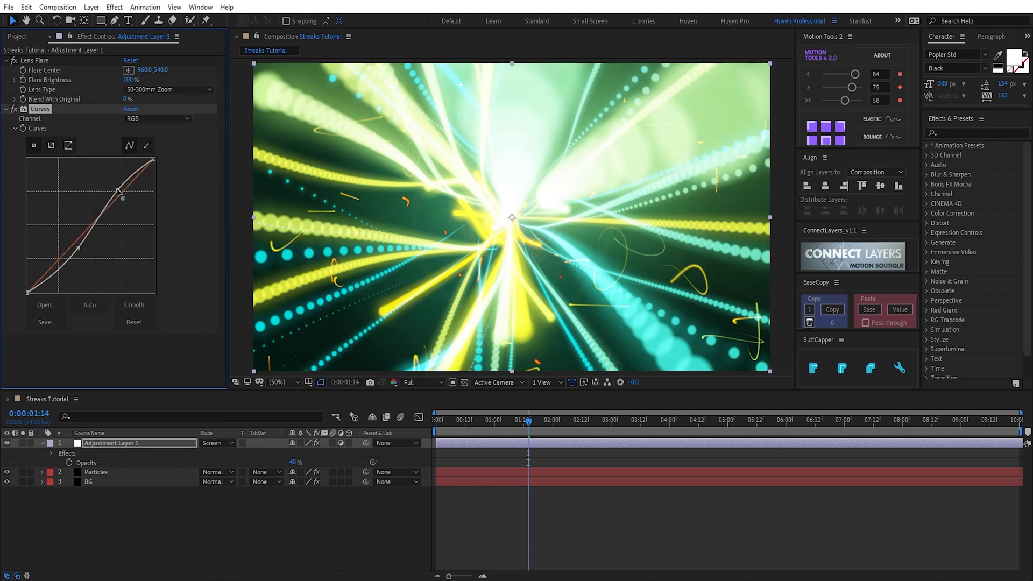
Step: Lower the red curve slightly and raise the blue and green curves slightly on the adjustment layer
left_click(150, 119)
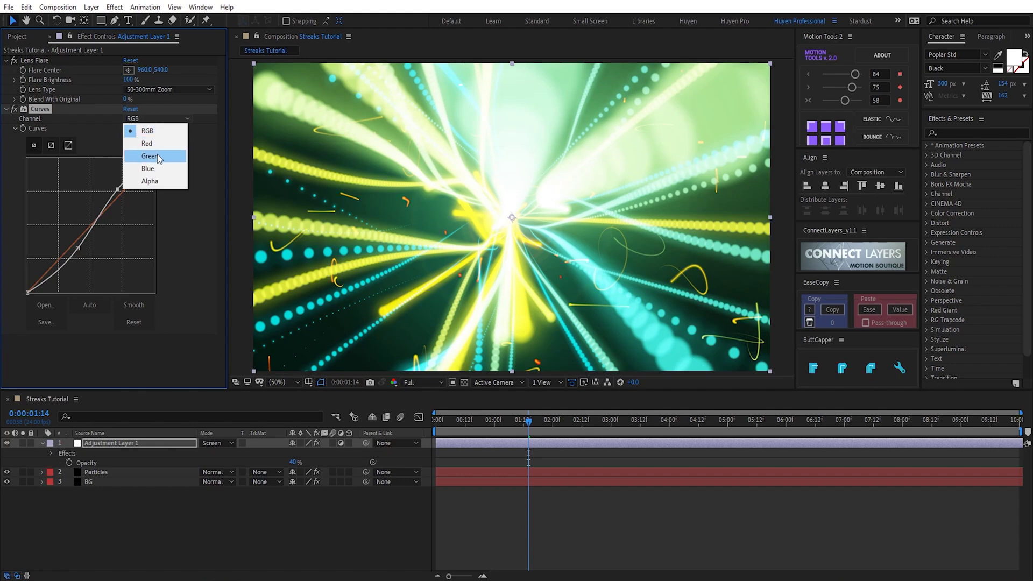
left_click(147, 143)
left_click_drag(102, 214, 106, 223)
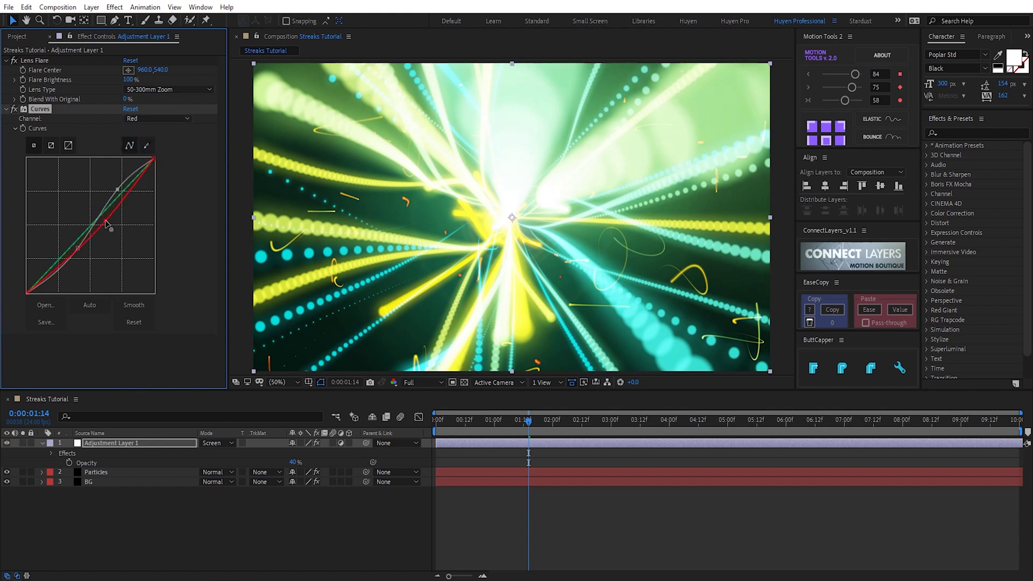
left_click(156, 118)
left_click(149, 171)
left_click_drag(105, 211, 99, 208)
left_click(180, 118)
left_click(150, 159)
mouse_move(113, 202)
left_mouse_down()
mouse_move(104, 192)
mouse_move(117, 225)
mouse_move(107, 205)
left_mouse_up()
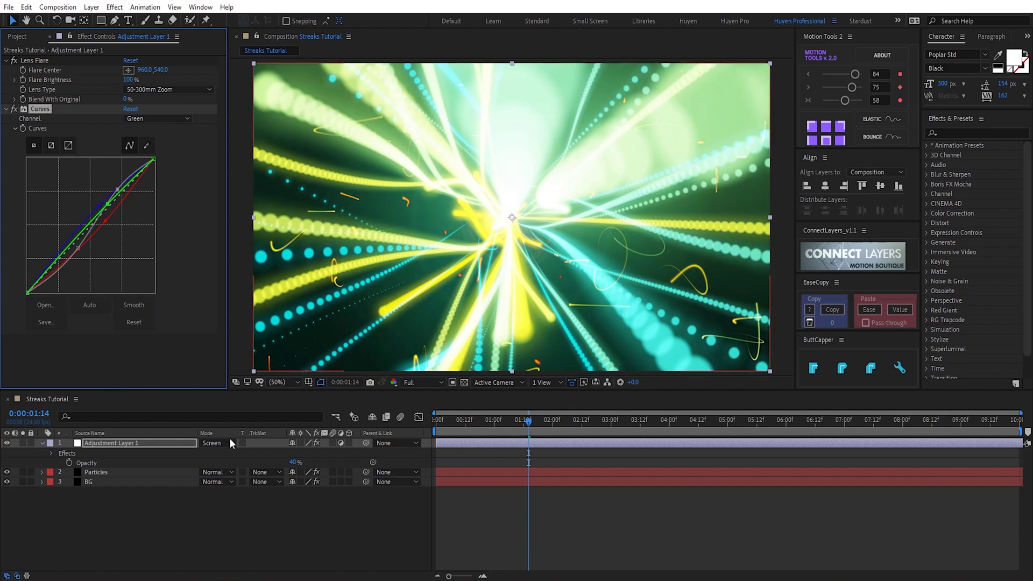
Step: Collapse the Lens Flare and Curves effect settings on the adjustment layer
left_click(6, 108)
left_click(6, 60)
left_click(31, 111)
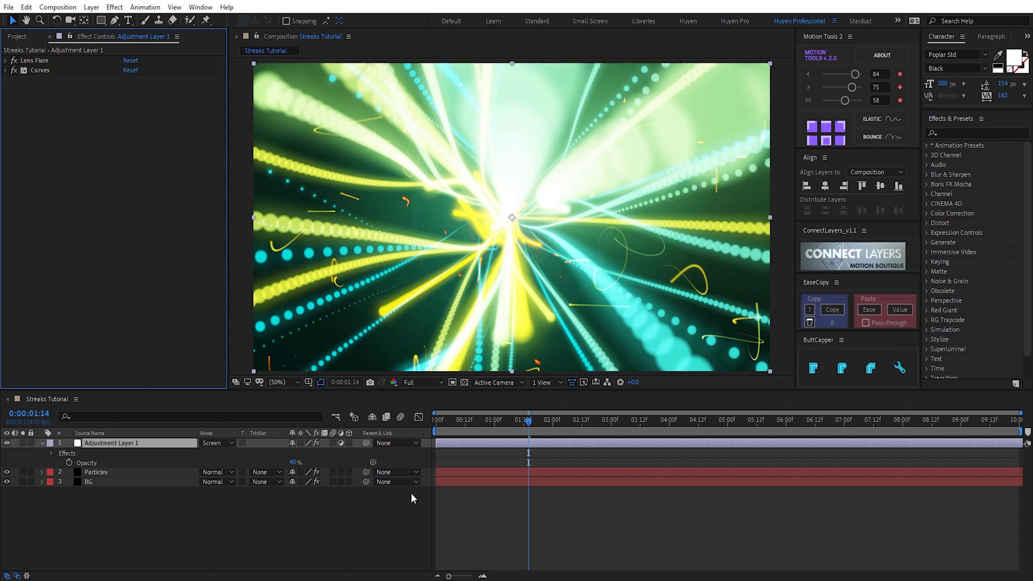
Step: Preview the finished streak animation from the first frame
mouse_move(437, 419)
left_mouse_down()
mouse_move(456, 419)
mouse_move(418, 424)
left_mouse_up()
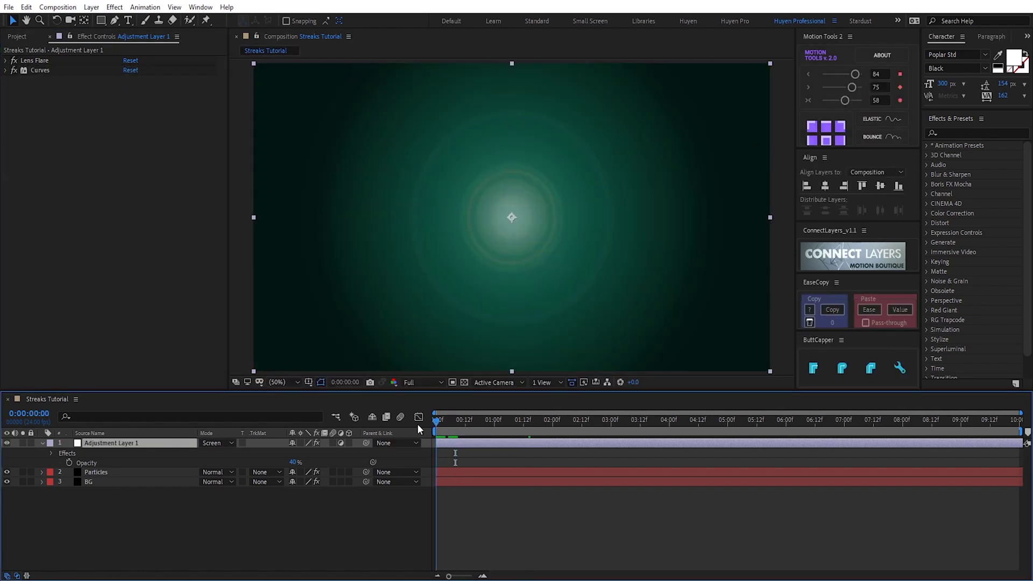
key("space")
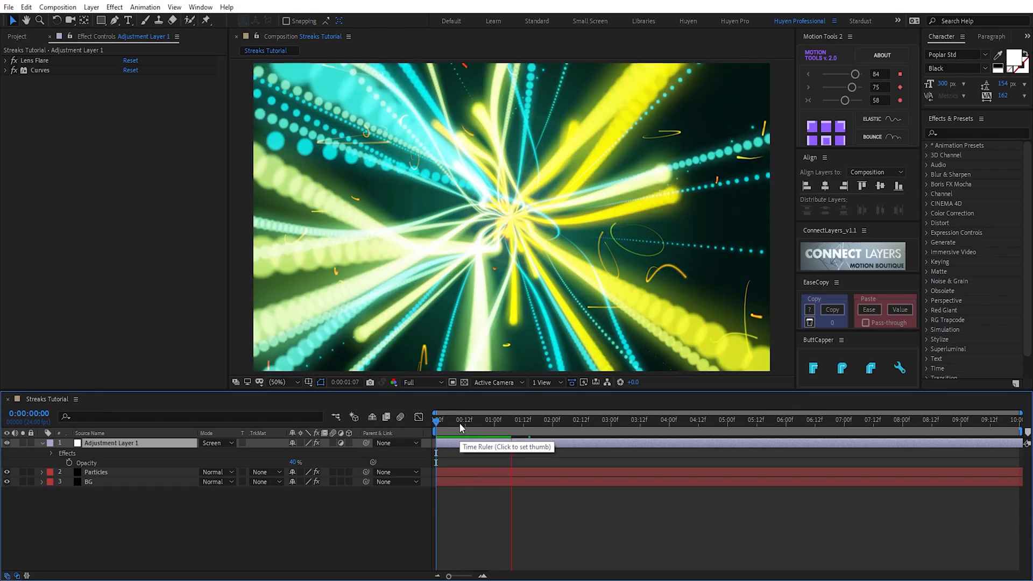
key("space")
key("space")
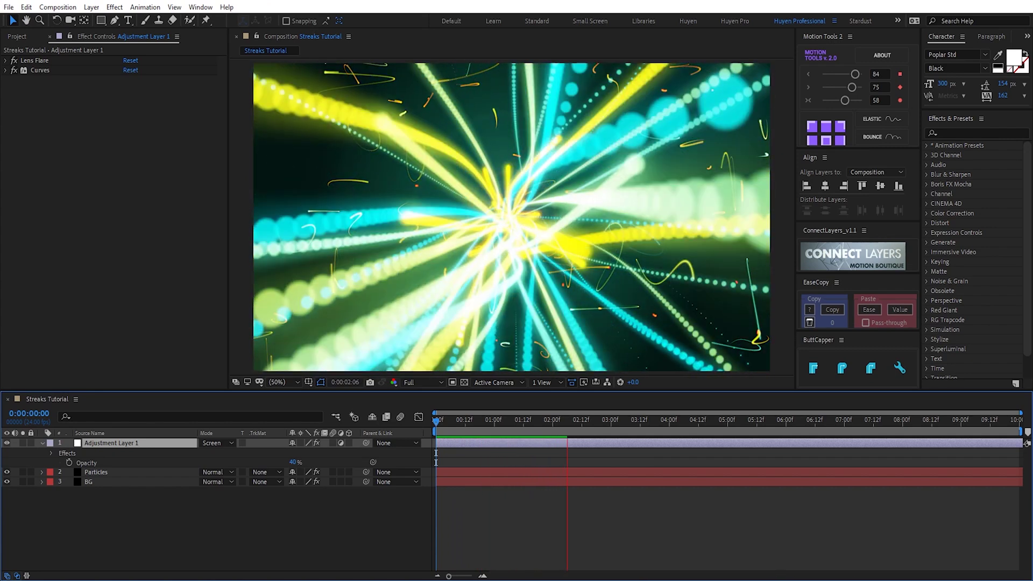
key("space")
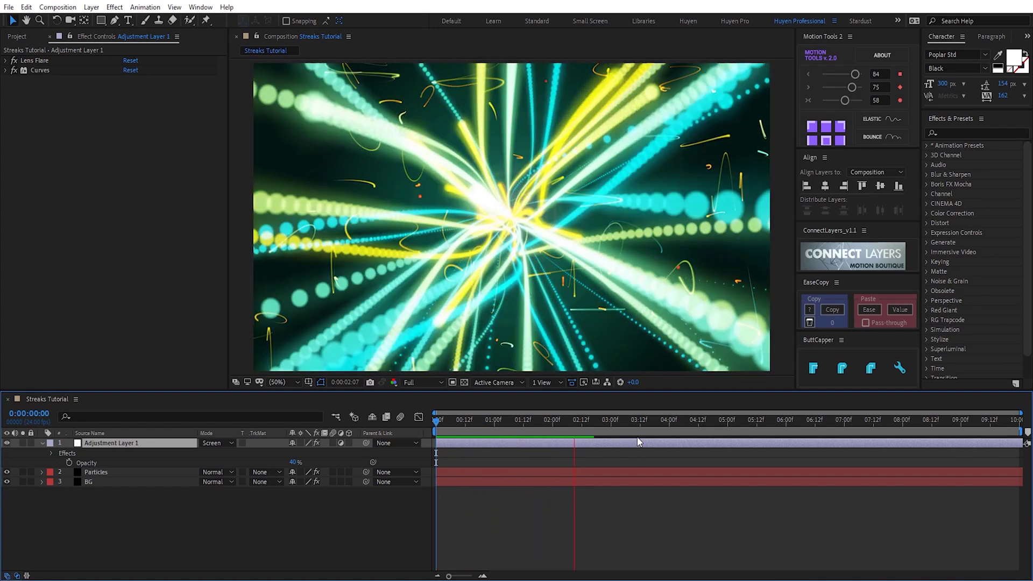
key("space")
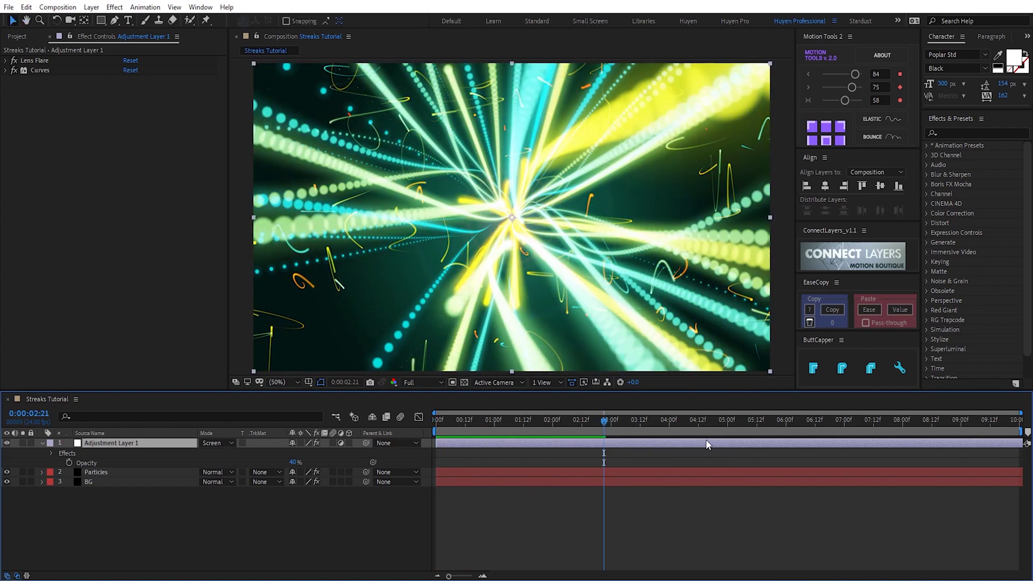